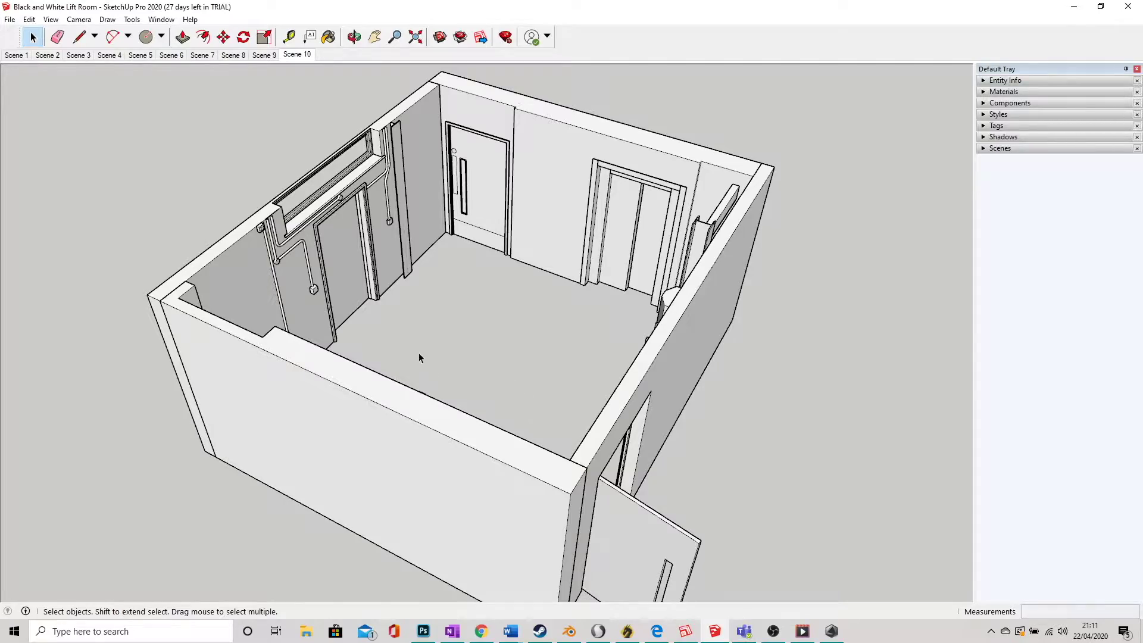
- Place a section plane on the outer face of the room wall with the open door, accepting the default name and symbol
{"action": "middle_click_drag", "start_coordinate": [419, 353], "coordinate": [548, 361]}
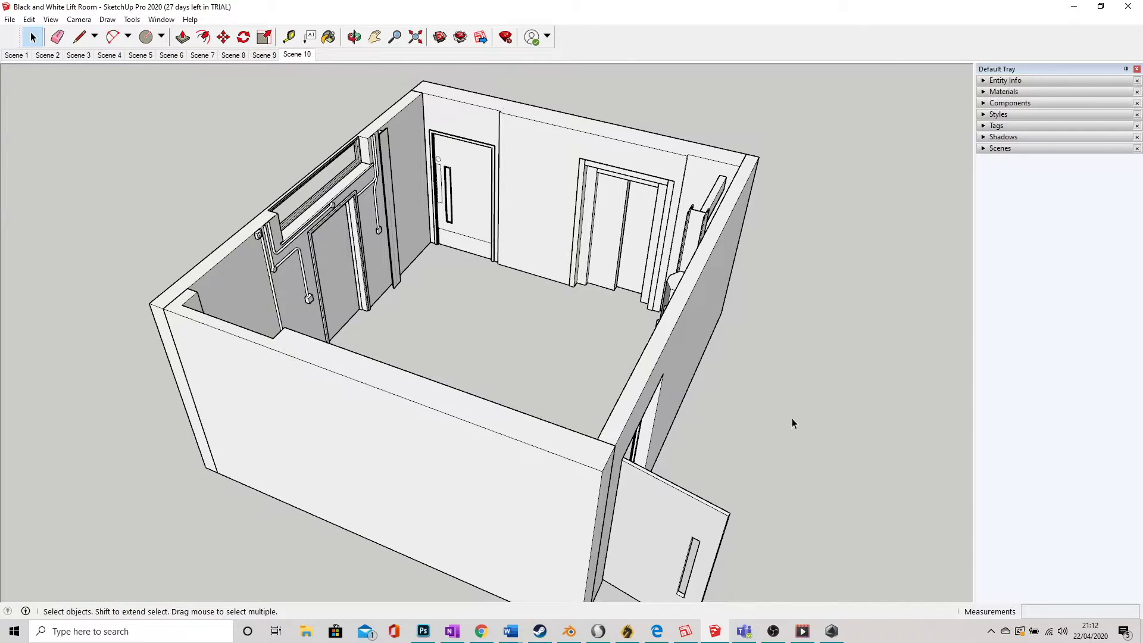
{"action": "middle_click_drag", "start_coordinate": [773, 436], "coordinate": [574, 156]}
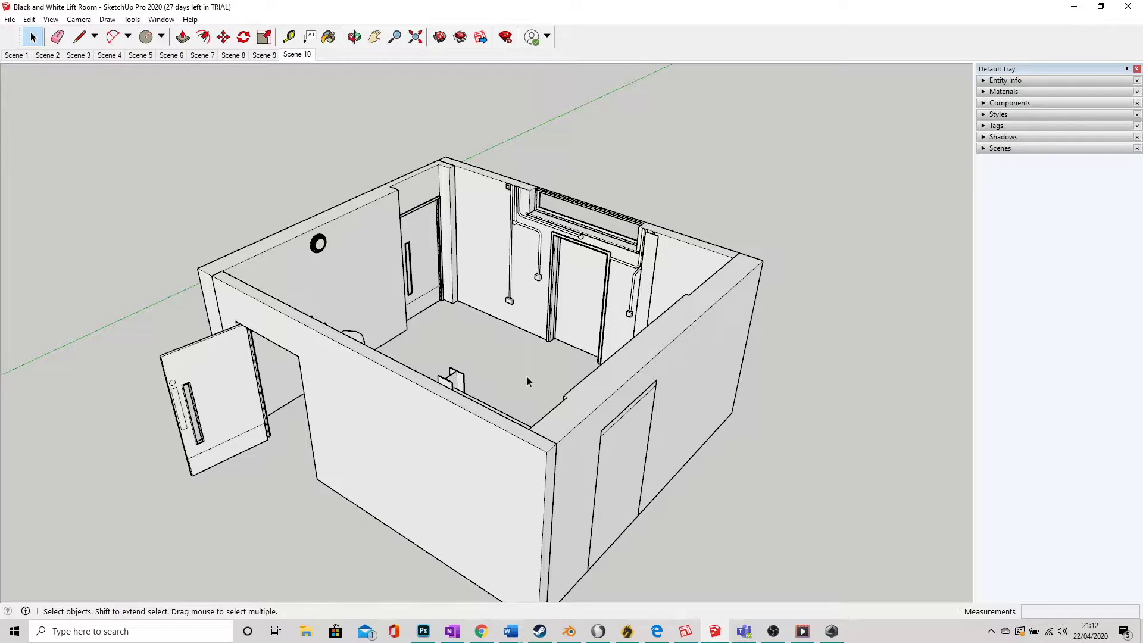
{"action": "middle_click_drag", "start_coordinate": [537, 372], "coordinate": [522, 265]}
{"action": "scroll", "coordinate": [522, 265], "scroll_direction": "up", "scroll_amount": 2}
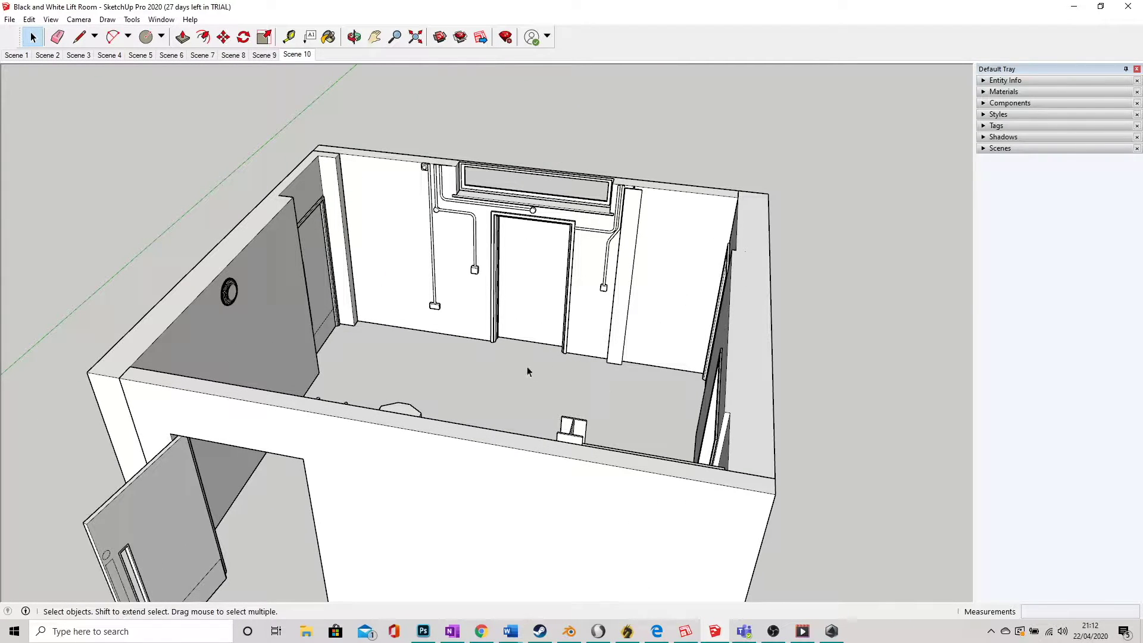
{"action": "scroll", "coordinate": [528, 374], "scroll_direction": "down", "scroll_amount": 2}
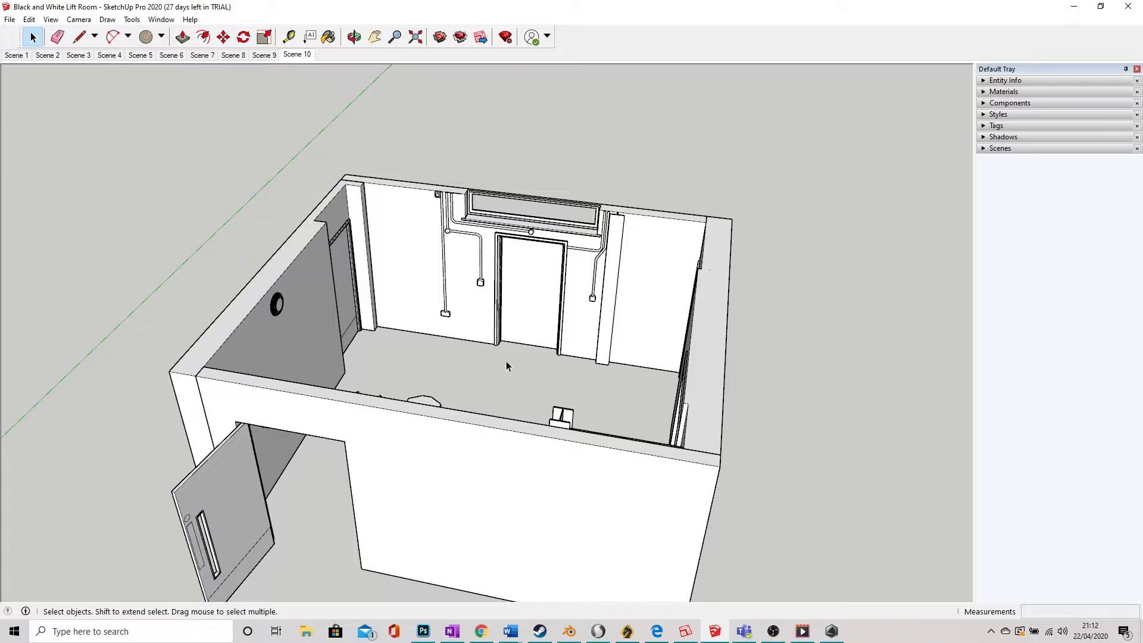
{"action": "scroll", "coordinate": [496, 373], "scroll_direction": "down", "scroll_amount": 1}
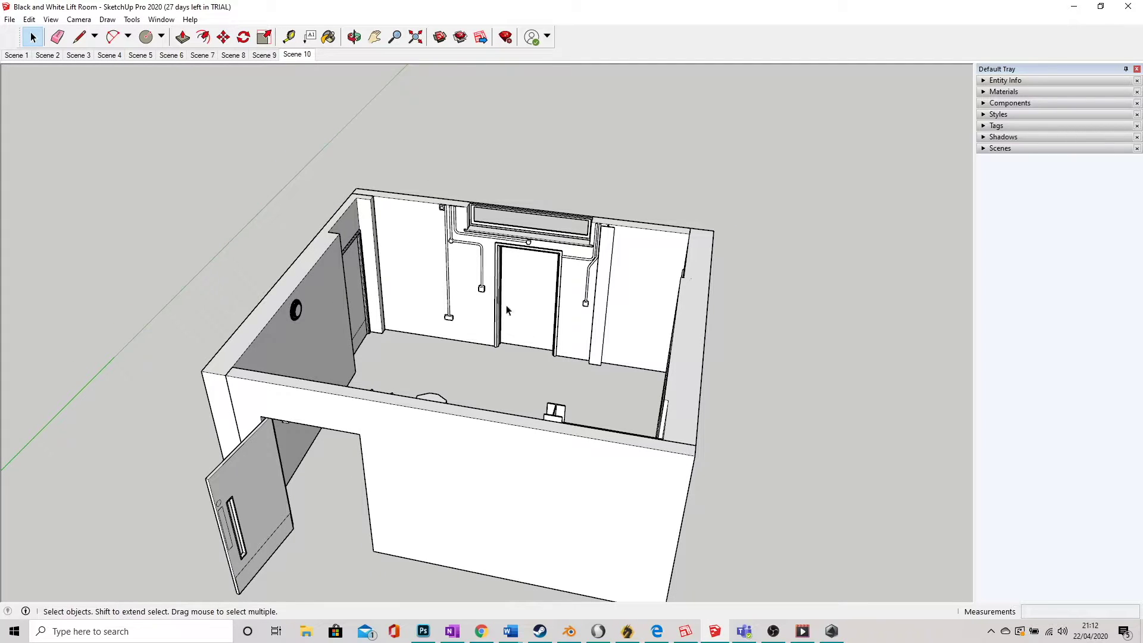
{"action": "scroll", "coordinate": [442, 341], "scroll_direction": "down", "scroll_amount": 1}
{"action": "left_click", "coordinate": [133, 19]}
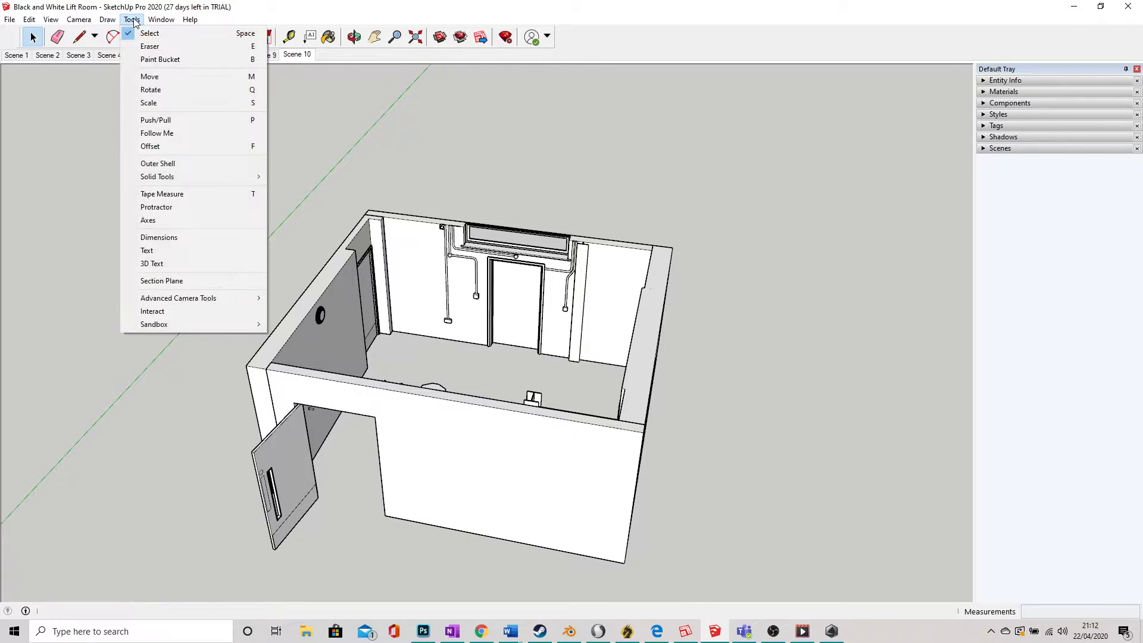
{"action": "left_click", "coordinate": [166, 282]}
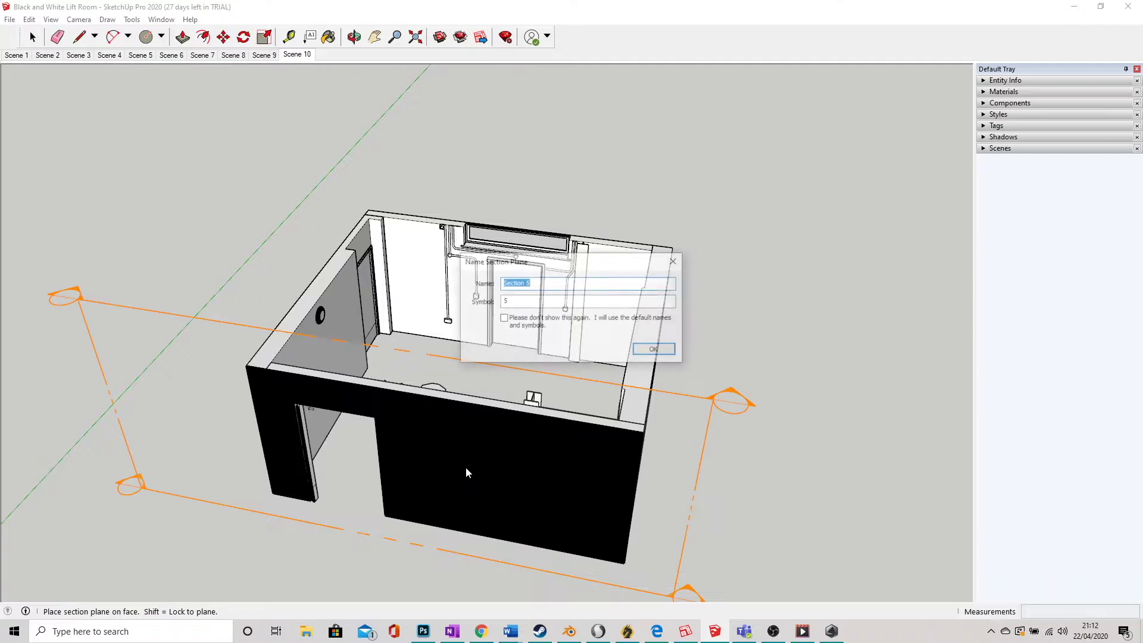
{"action": "left_click", "coordinate": [465, 468]}
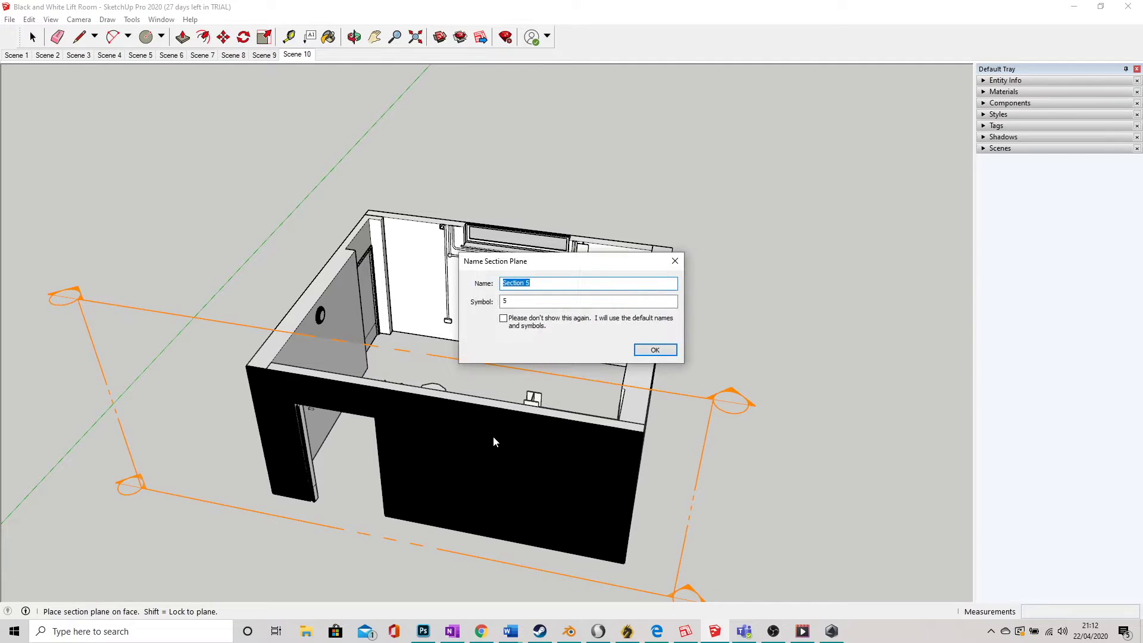
{"action": "left_click", "coordinate": [661, 352]}
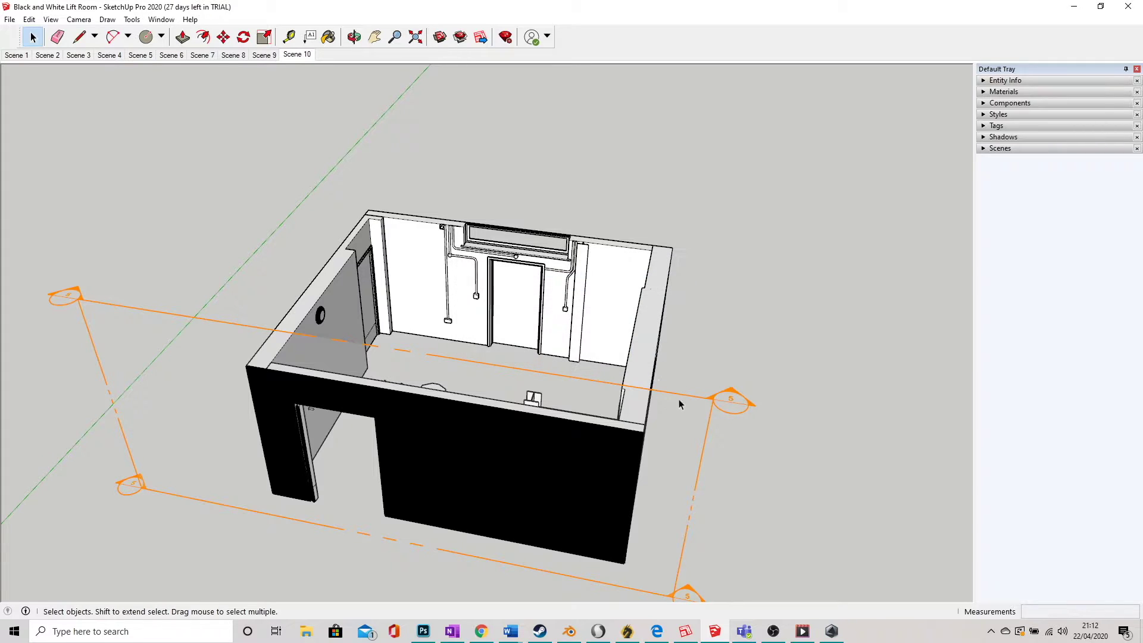
- Move the section plane into the room so that it cuts away the near wall and faces the wall with the high window
{"action": "middle_click_drag", "start_coordinate": [703, 398], "coordinate": [417, 238]}
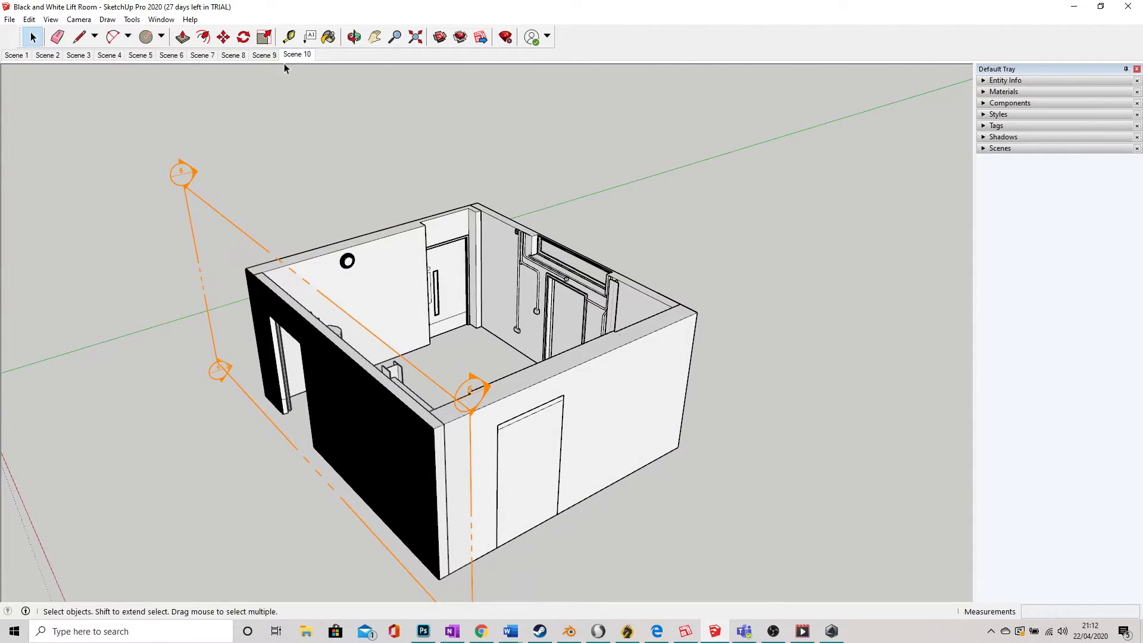
{"action": "left_click", "coordinate": [221, 38]}
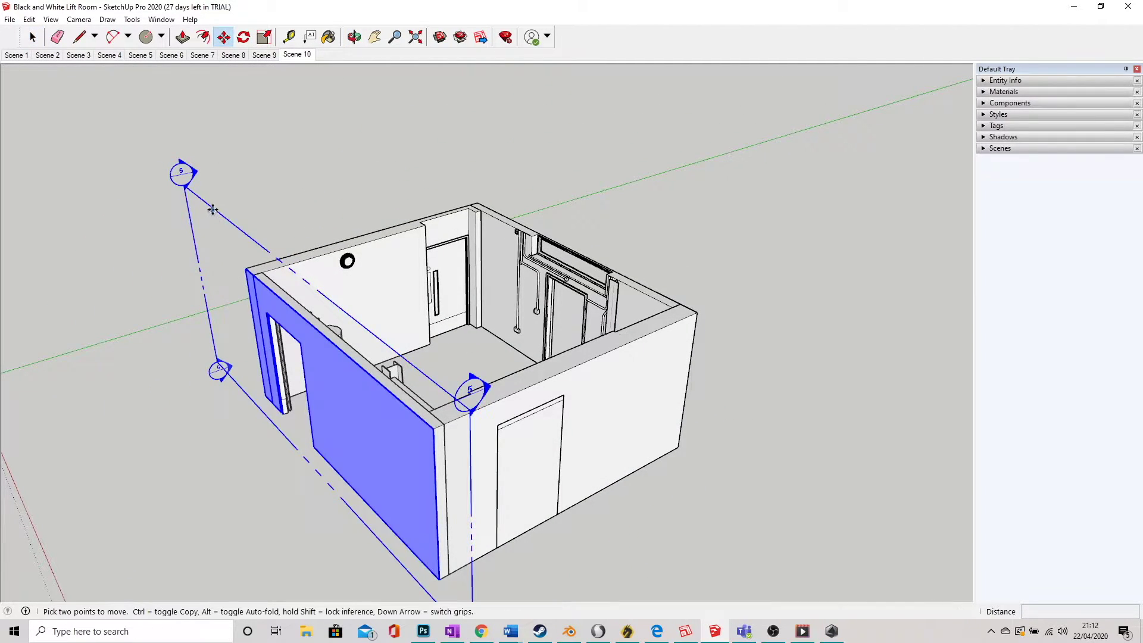
{"action": "left_click_drag", "start_coordinate": [213, 206], "coordinate": [336, 165]}
{"action": "middle_click_drag", "start_coordinate": [280, 250], "coordinate": [539, 314]}
{"action": "key", "text": "m"}
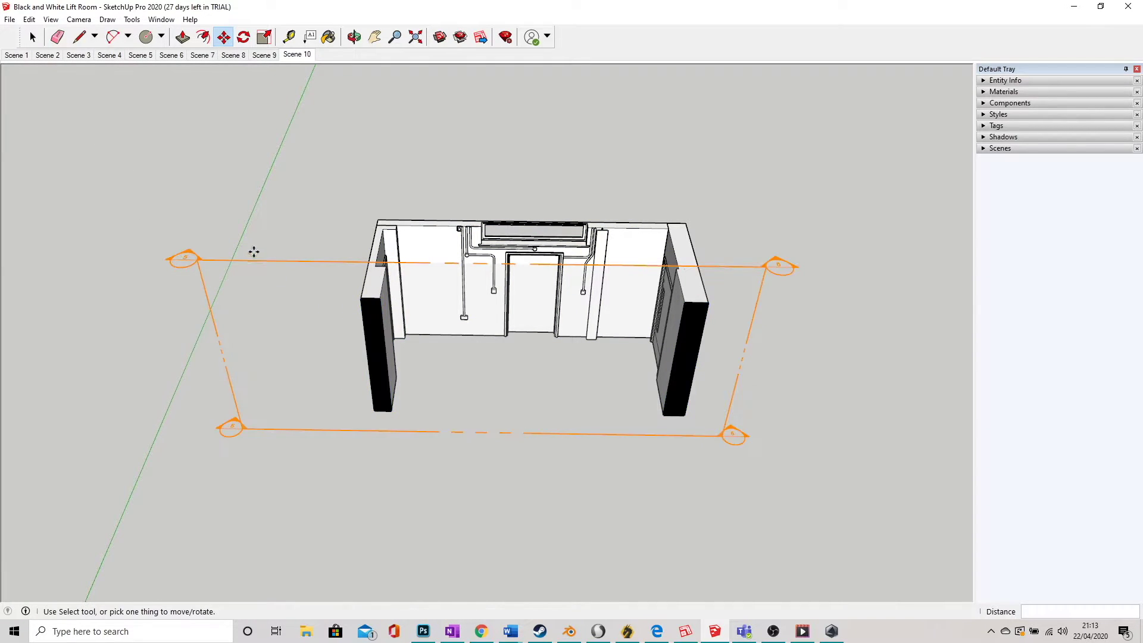
{"action": "left_click", "coordinate": [32, 36]}
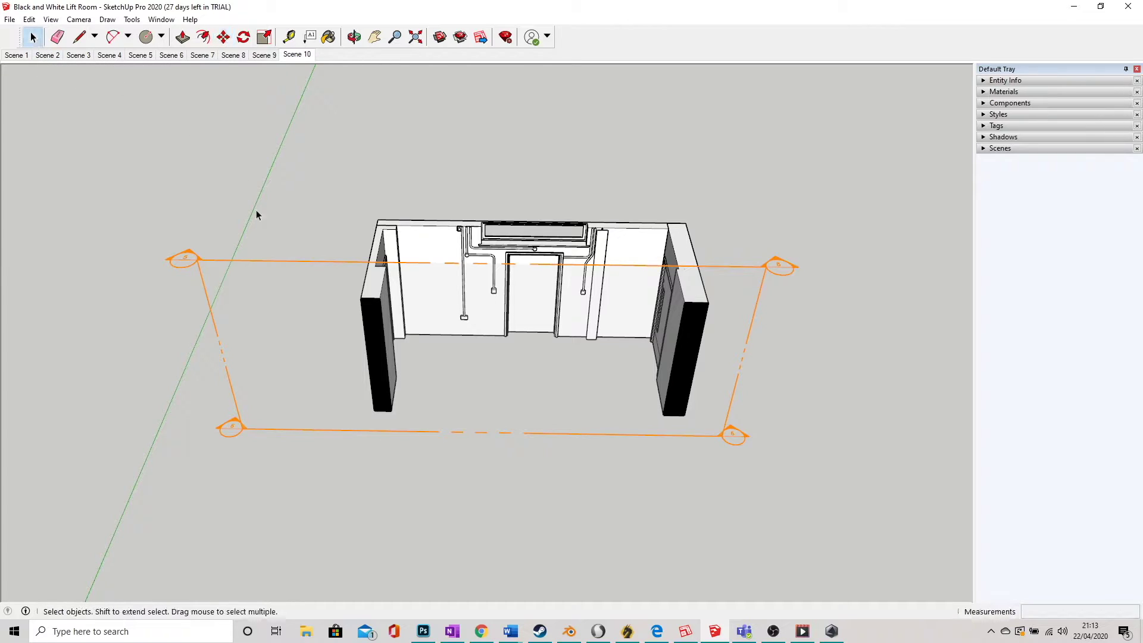
- Set the camera to the standard Front view with Parallel Projection
{"action": "middle_click_drag", "start_coordinate": [258, 215], "coordinate": [490, 198]}
{"action": "scroll", "coordinate": [490, 199], "scroll_direction": "up", "scroll_amount": 2}
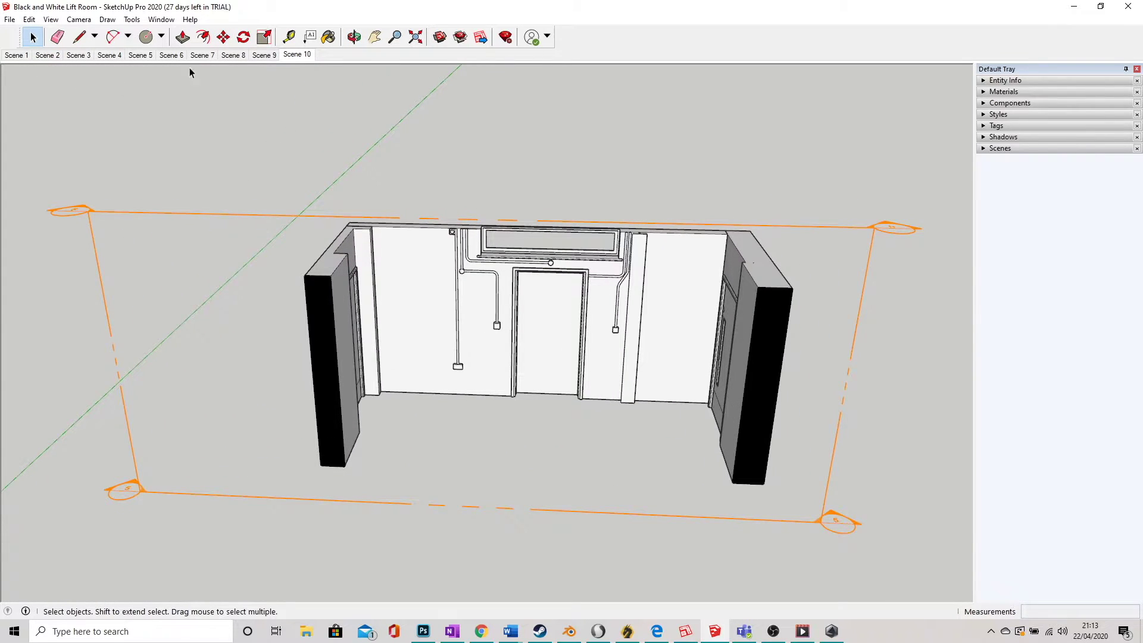
{"action": "left_click", "coordinate": [82, 20]}
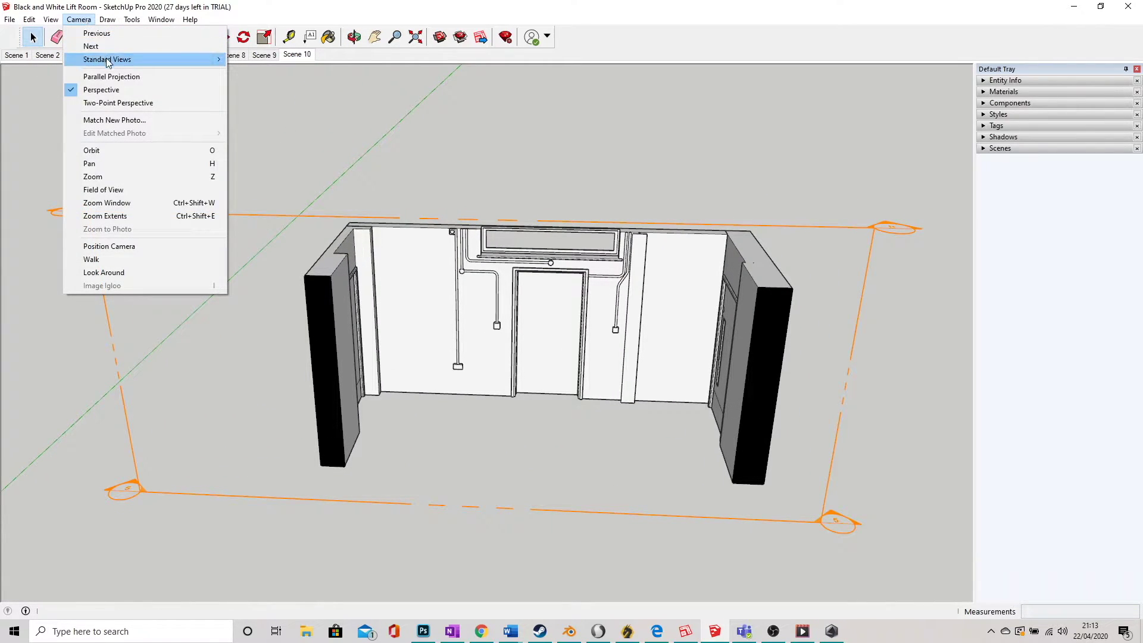
{"action": "mouse_move", "coordinate": [109, 62]}
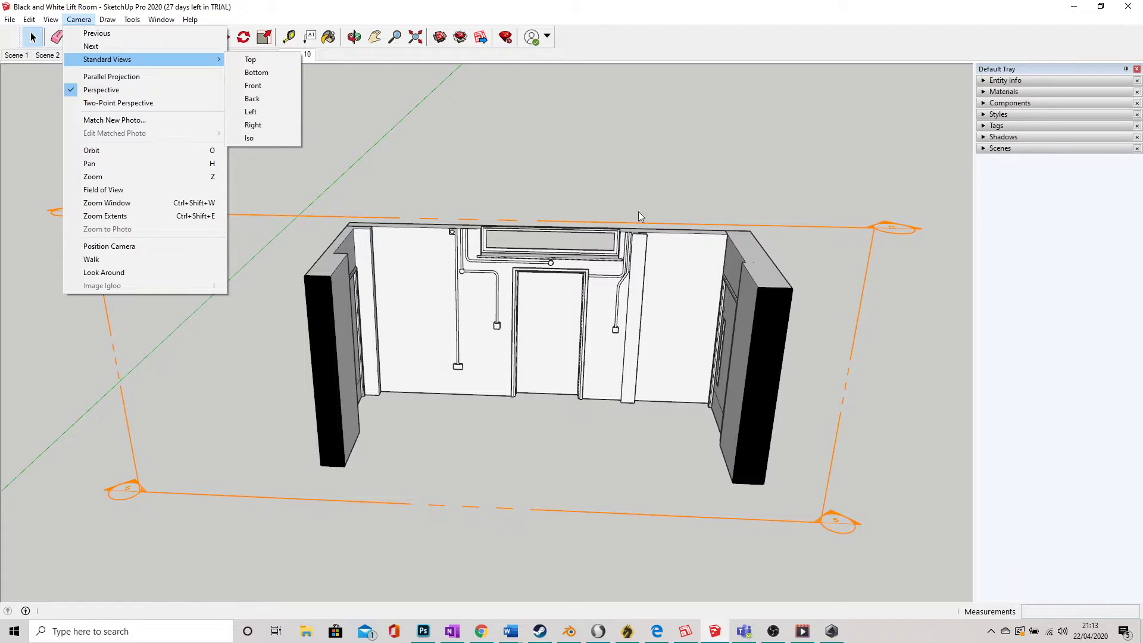
{"action": "left_click", "coordinate": [253, 86]}
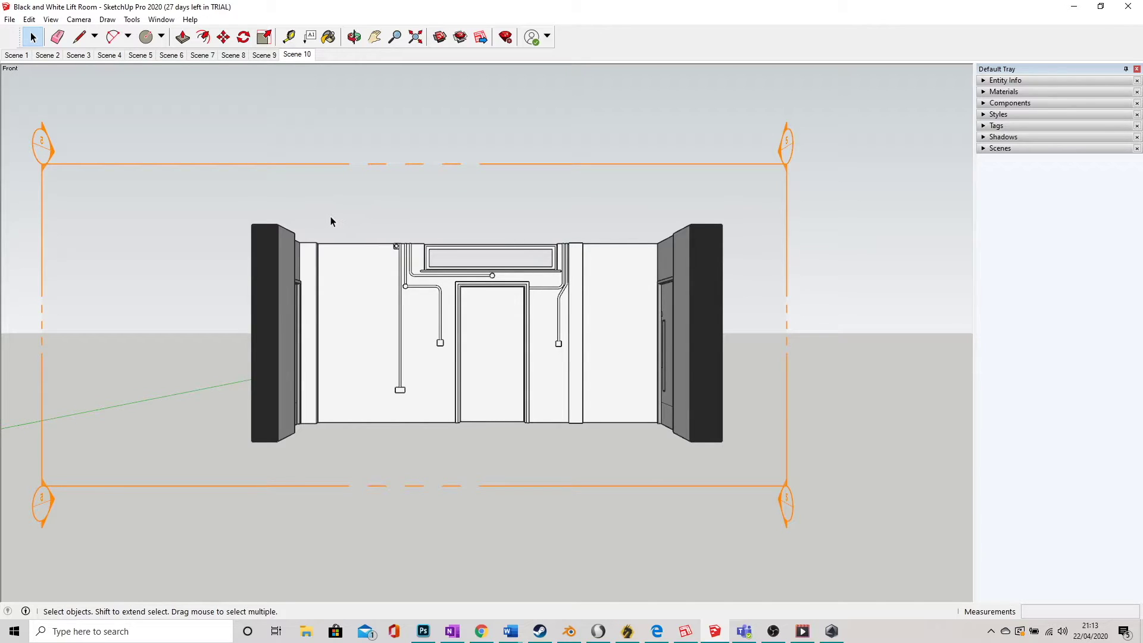
{"action": "left_click", "coordinate": [78, 20]}
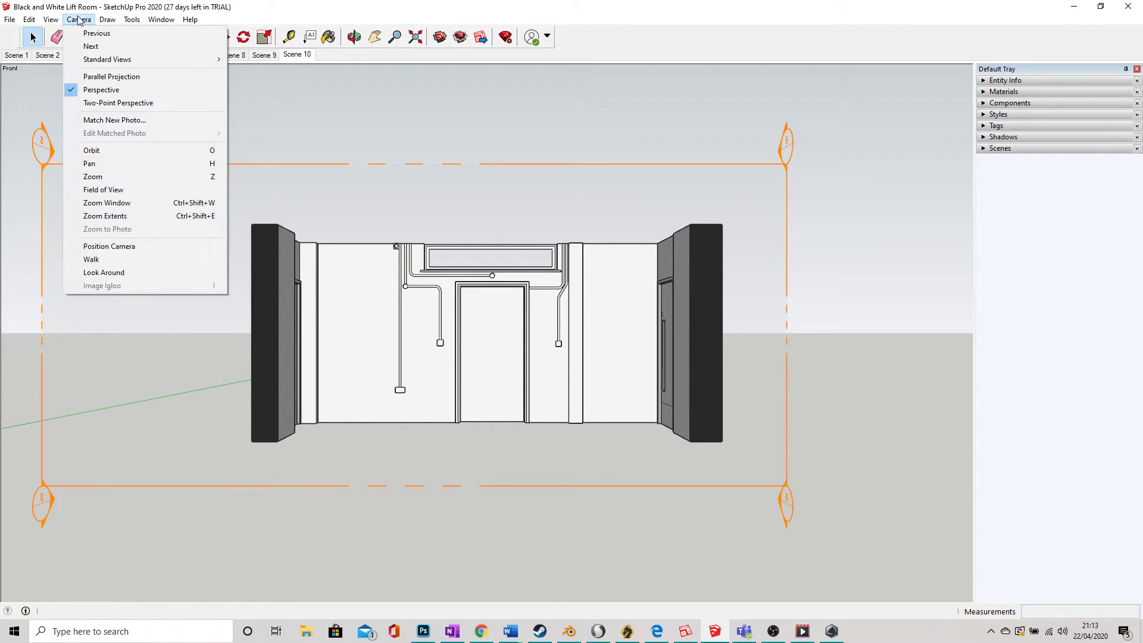
{"action": "left_click", "coordinate": [100, 77]}
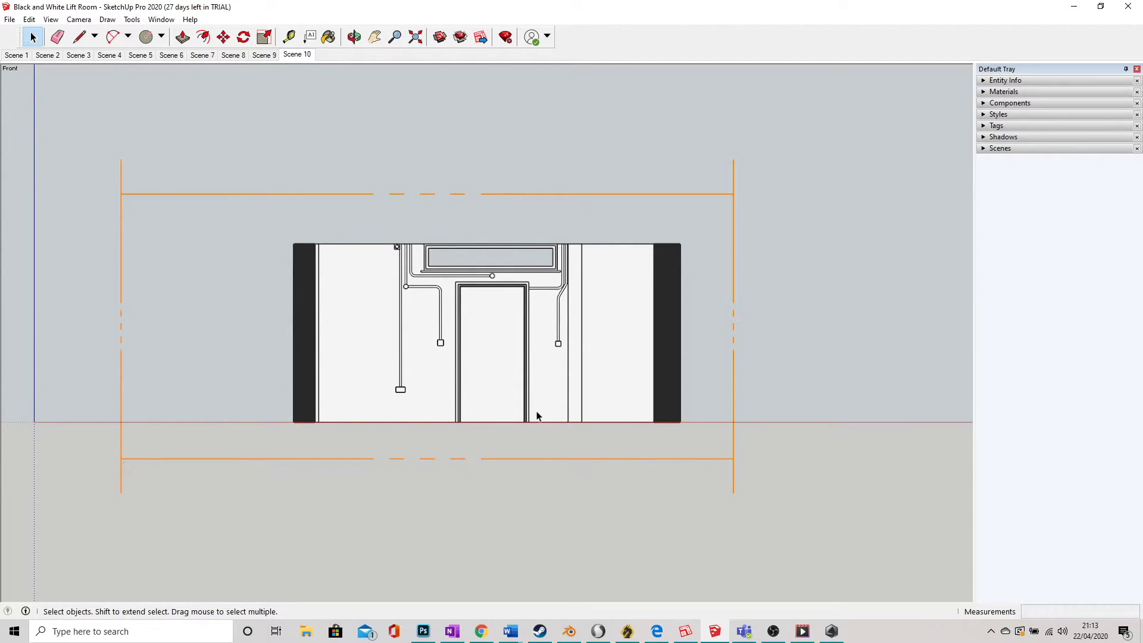
- Hide the section planes and the axes from the front view
{"action": "left_click", "coordinate": [51, 19]}
{"action": "left_click", "coordinate": [84, 91]}
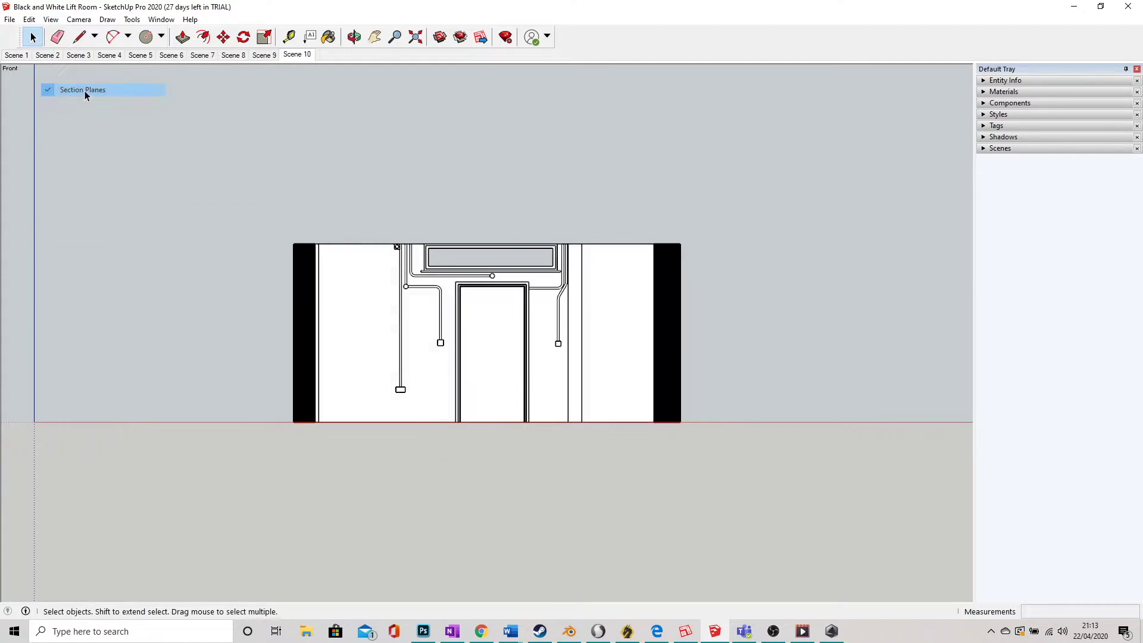
{"action": "left_click", "coordinate": [50, 19]}
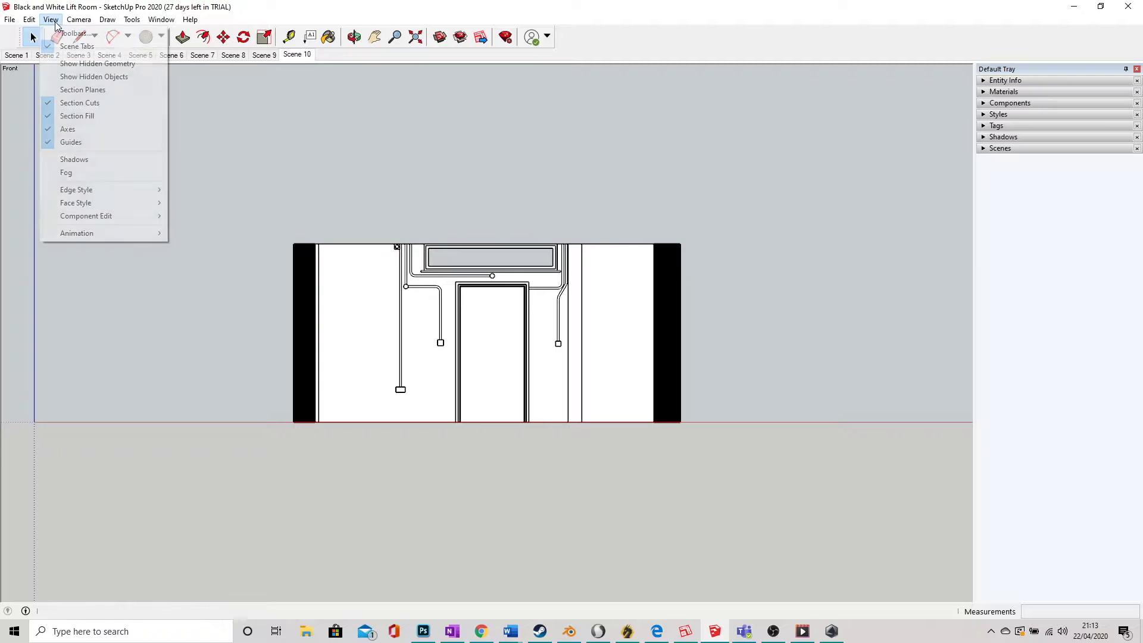
{"action": "left_click", "coordinate": [75, 130]}
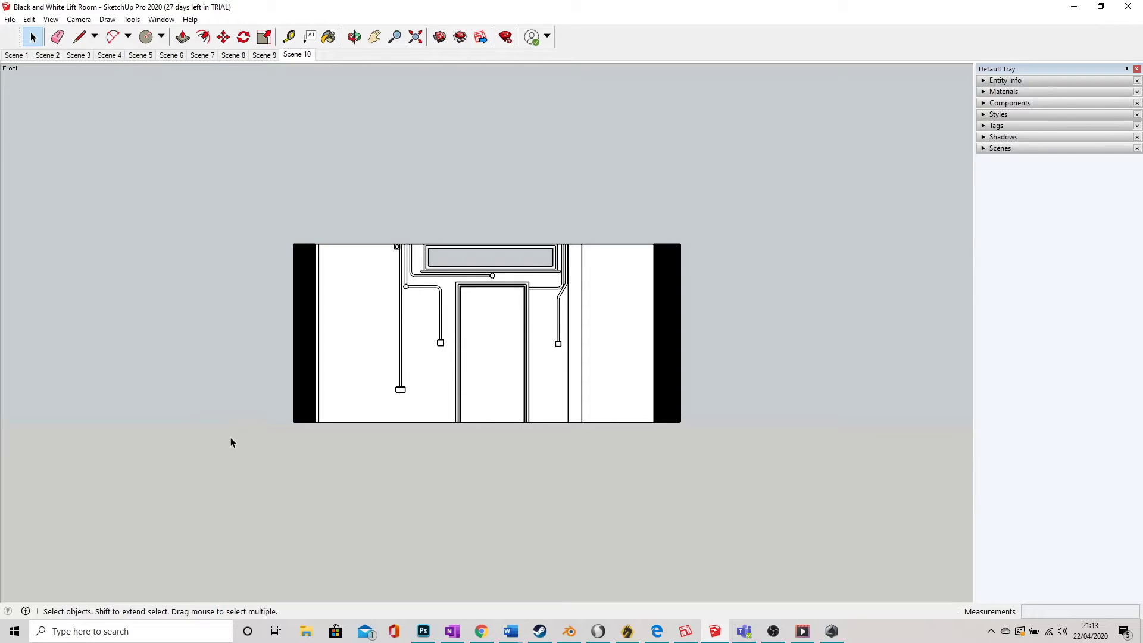
- Start a 2D graphic export of the sectioned front view and name the file "Front Eelevation"
{"action": "scroll", "coordinate": [230, 442], "scroll_direction": "up", "scroll_amount": 2}
{"action": "scroll", "coordinate": [866, 231], "scroll_direction": "up", "scroll_amount": 2}
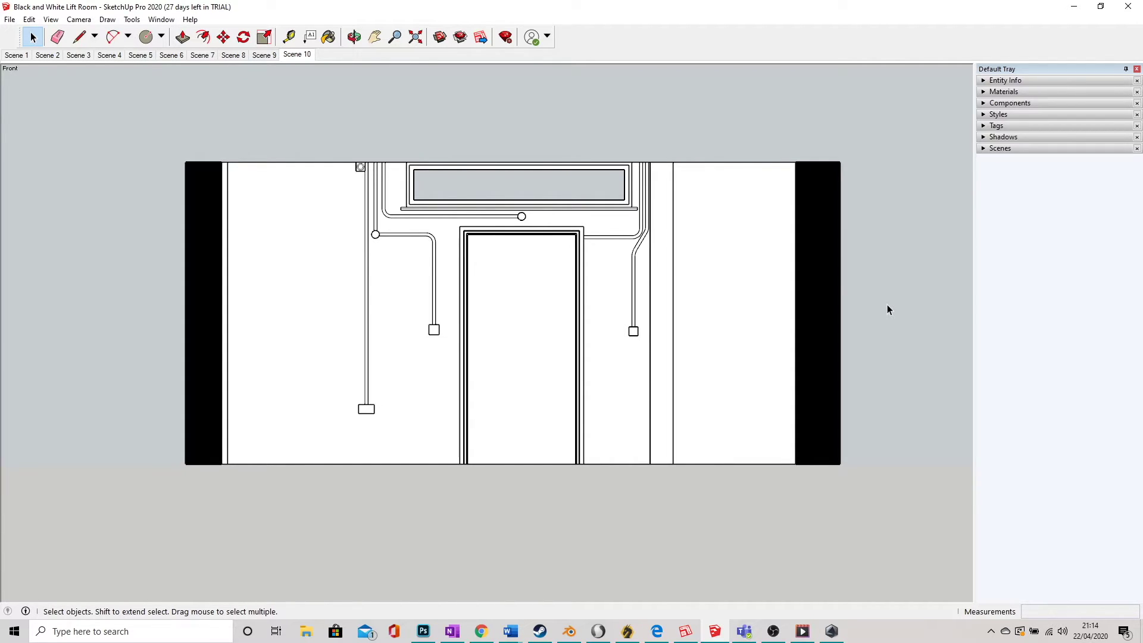
{"action": "left_click", "coordinate": [10, 19]}
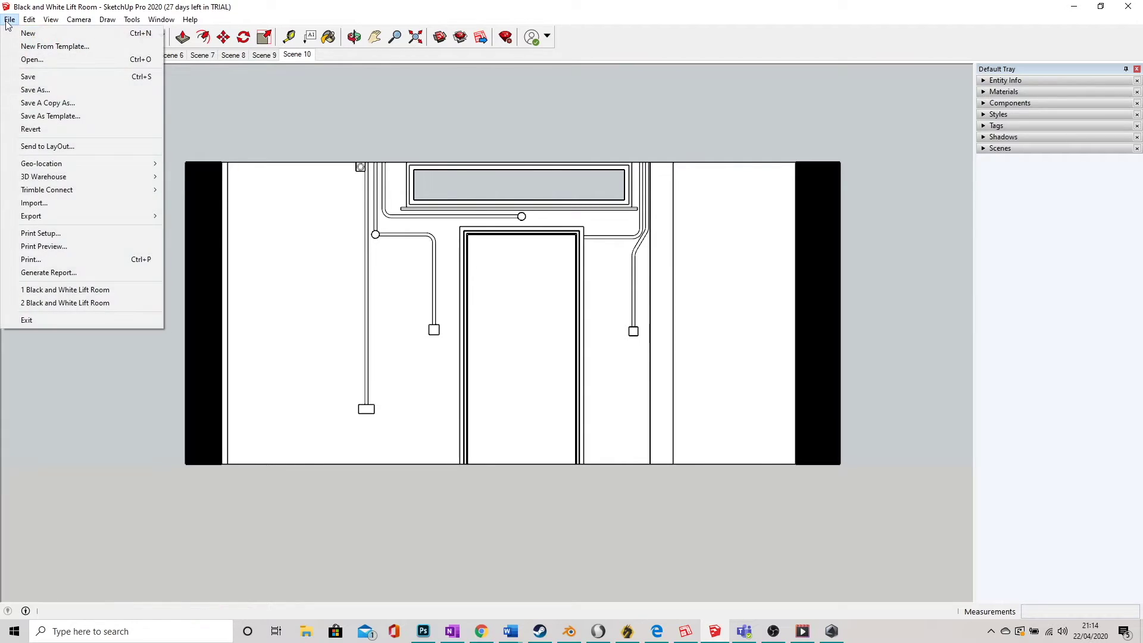
{"action": "mouse_move", "coordinate": [46, 219]}
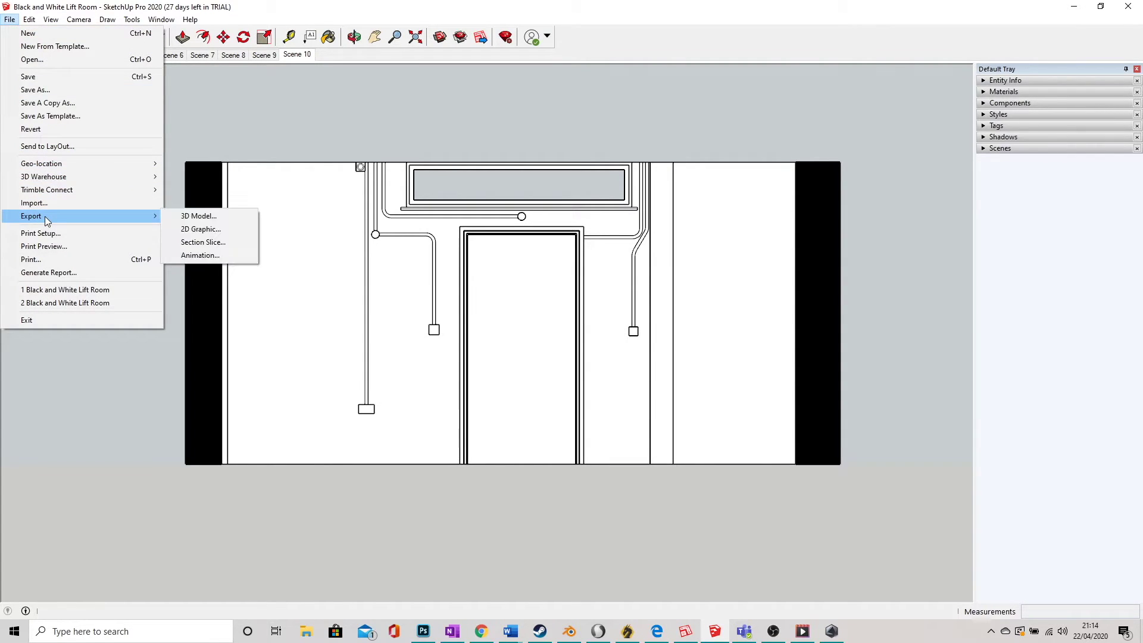
{"action": "left_click", "coordinate": [209, 234]}
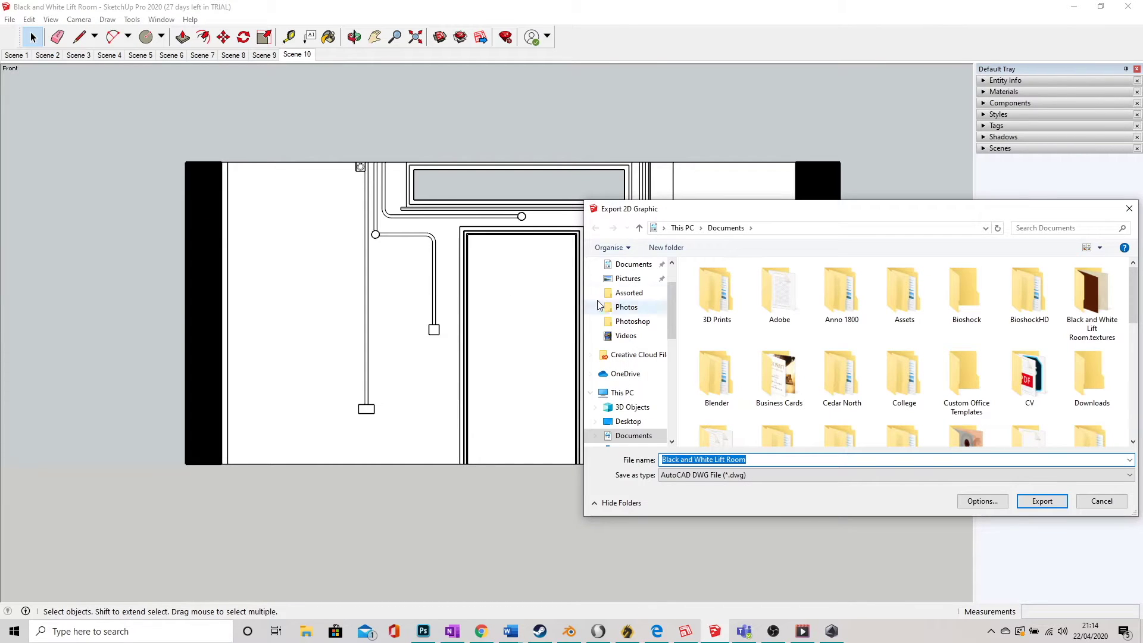
{"action": "left_click_drag", "start_coordinate": [954, 209], "coordinate": [756, 161]}
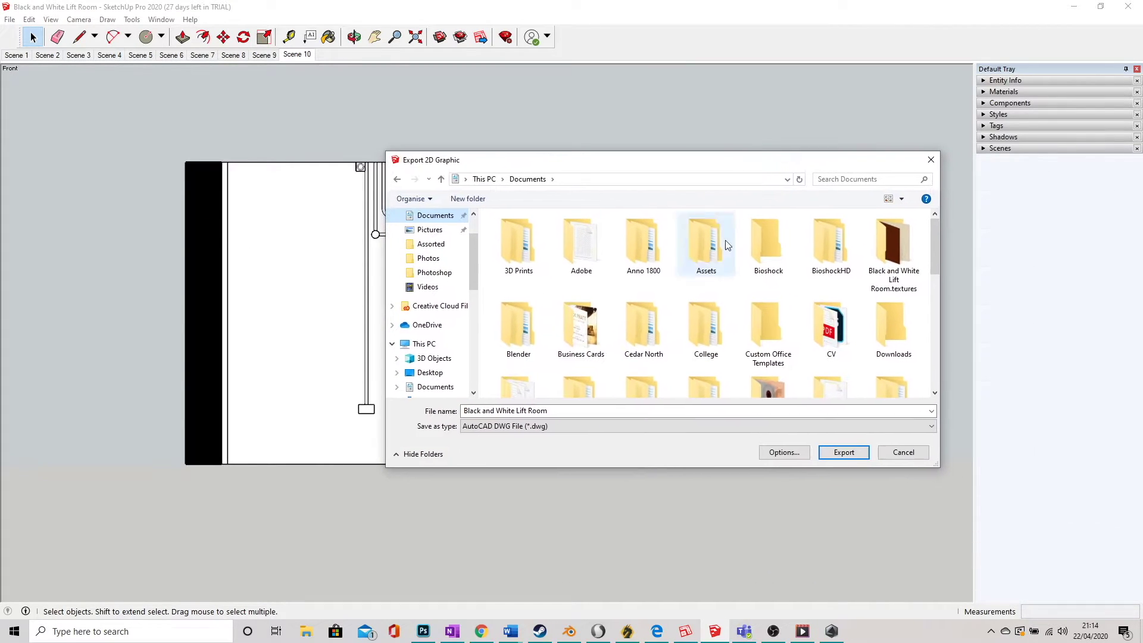
{"action": "left_click", "coordinate": [576, 409]}
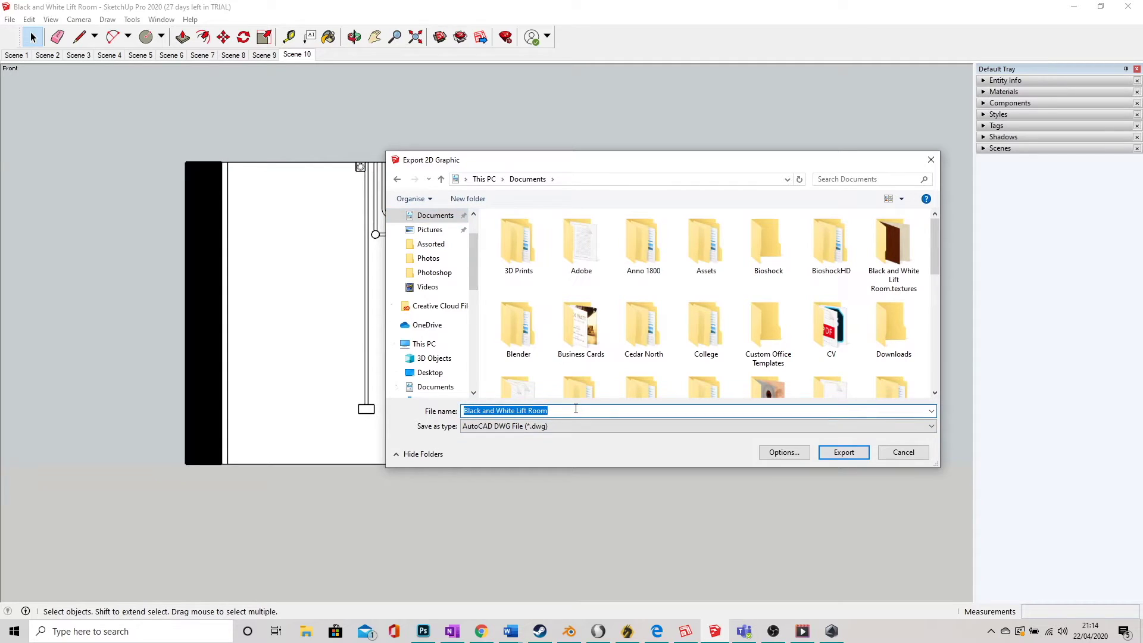
{"action": "type", "text": "Front Eelevation"}
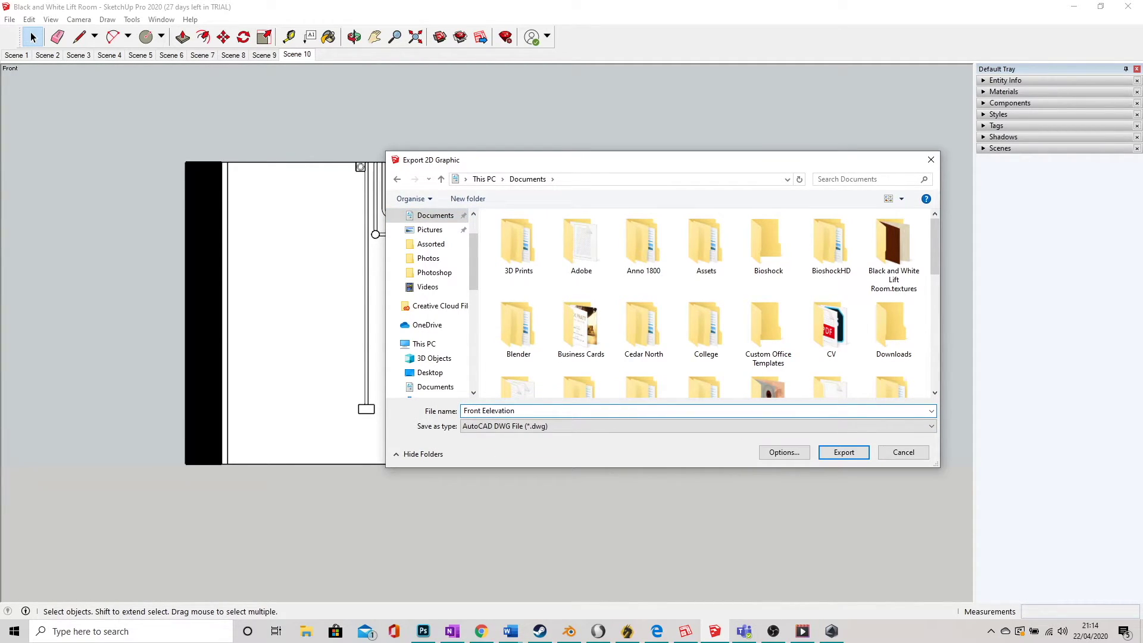
- Keep AutoCAD DWG File (*.dwg) as the file type and export the elevation to the Documents folder
{"action": "left_click", "coordinate": [525, 427]}
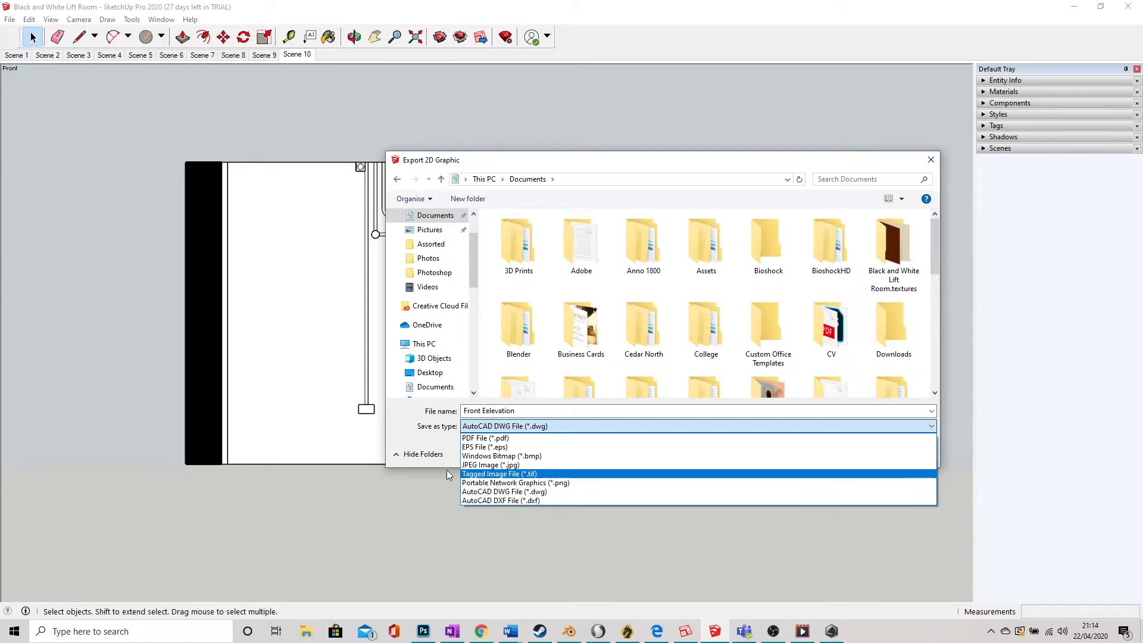
{"action": "left_click", "coordinate": [407, 453]}
{"action": "left_click", "coordinate": [485, 412]}
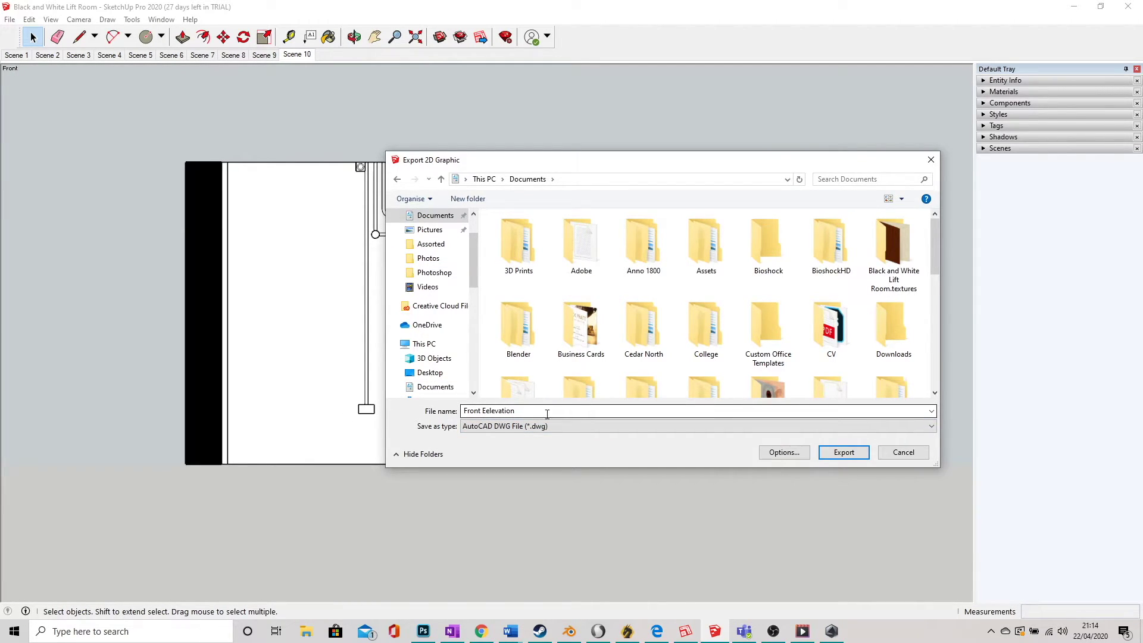
{"action": "left_click_drag", "start_coordinate": [799, 159], "coordinate": [744, 119]}
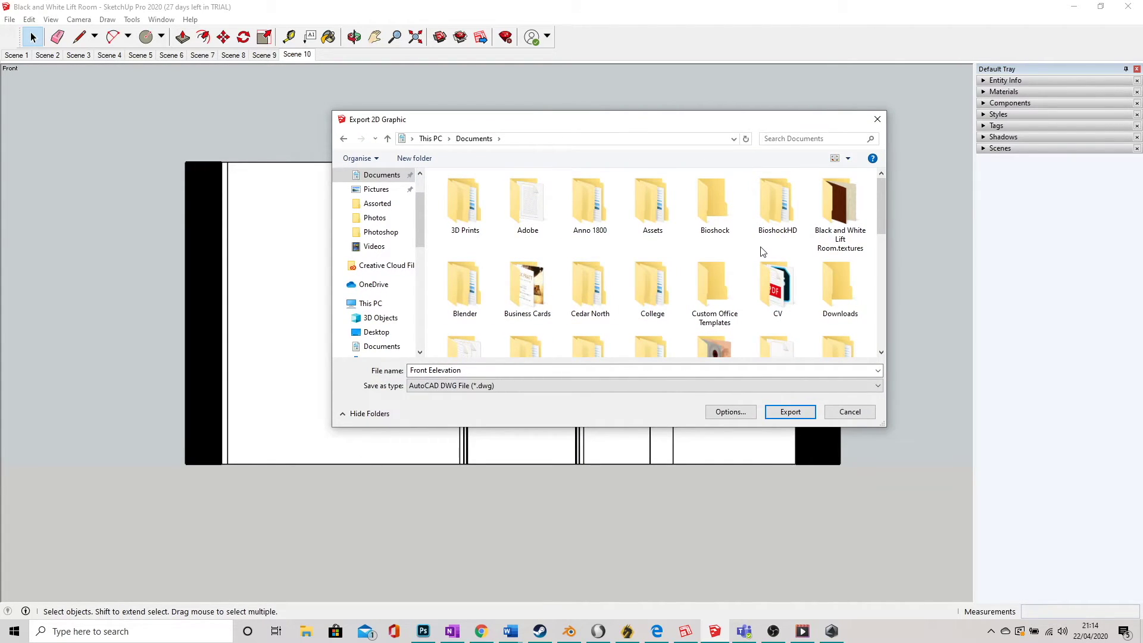
{"action": "left_click", "coordinate": [784, 414]}
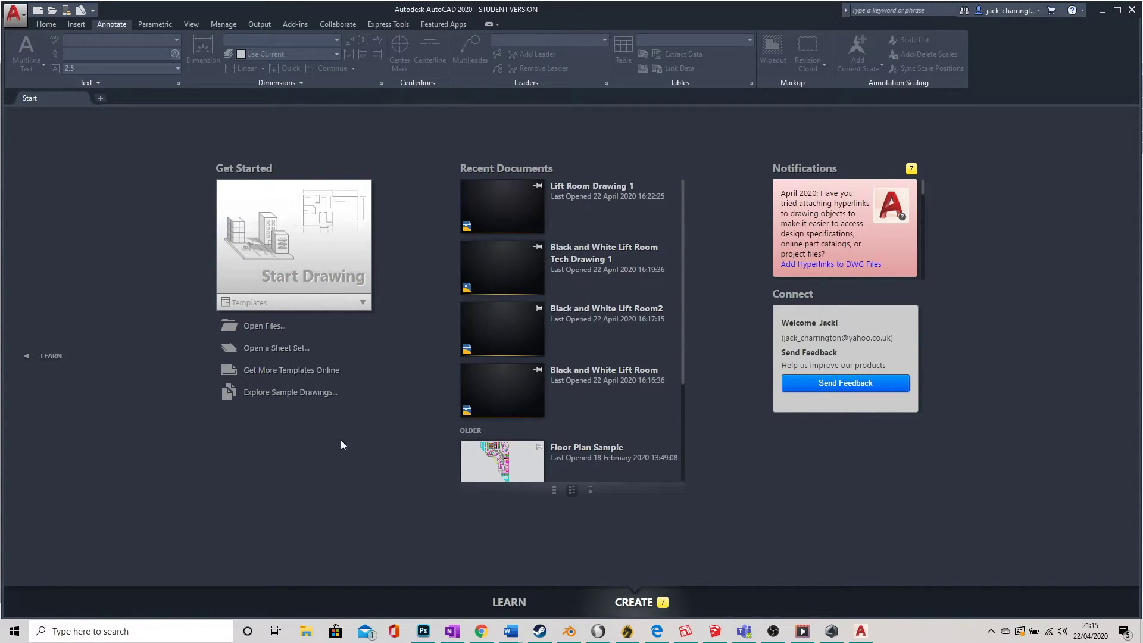
- Open the "Front Eelevation" drawing from the Documents folder, accepting the student-version notice and continuing past the foreign DWG prompt
{"action": "left_click", "coordinate": [260, 329]}
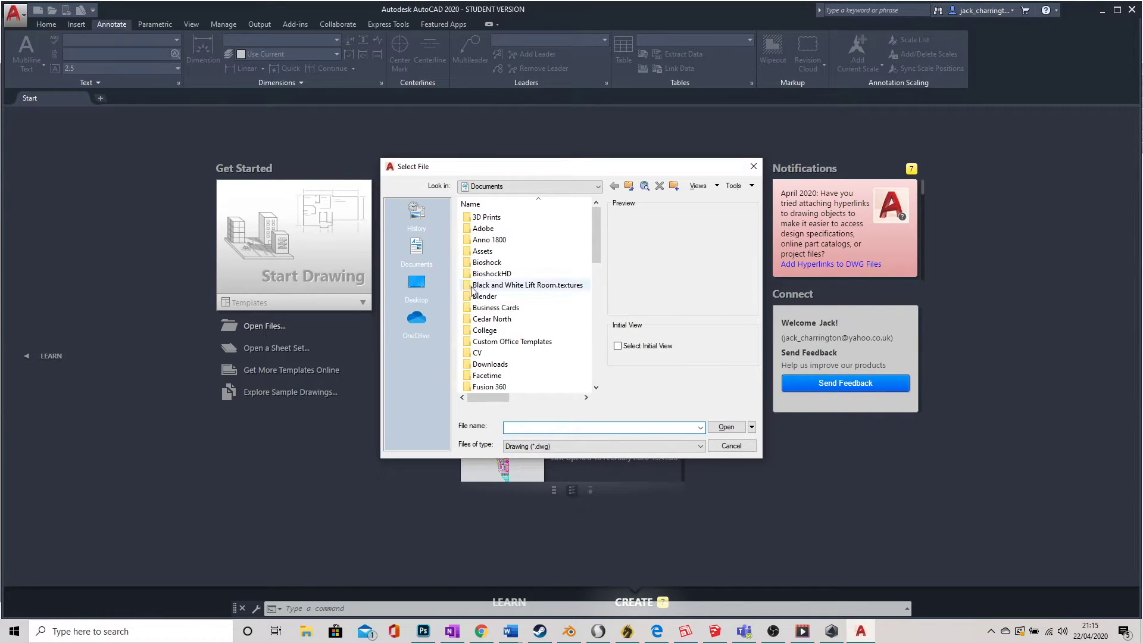
{"action": "left_click_drag", "start_coordinate": [595, 219], "coordinate": [580, 370]}
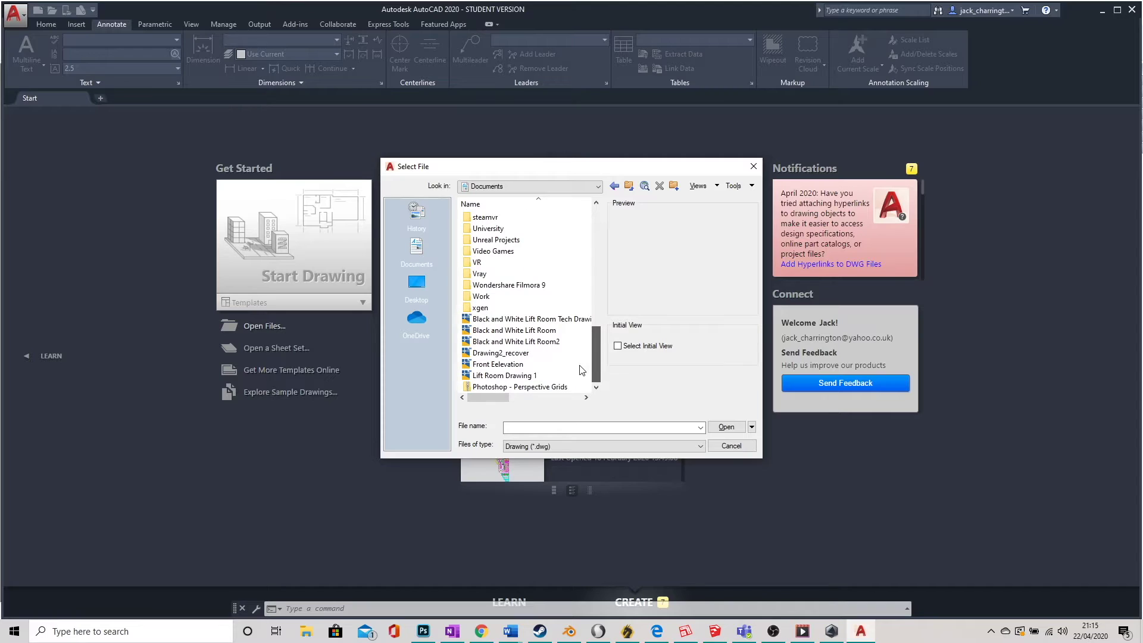
{"action": "left_click", "coordinate": [487, 364]}
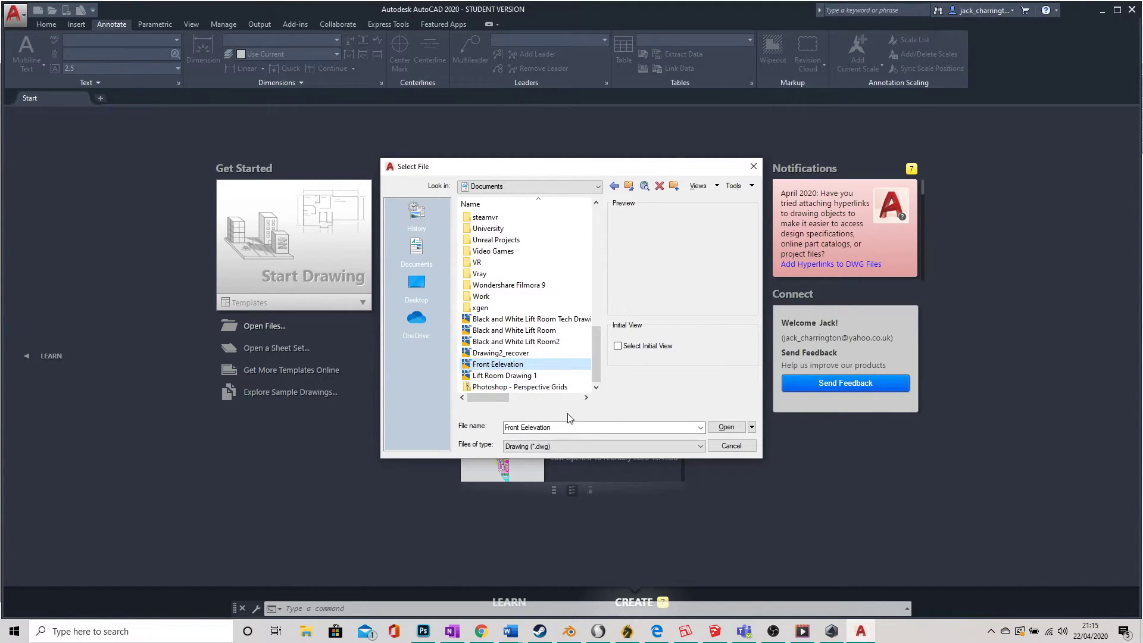
{"action": "left_click", "coordinate": [724, 429]}
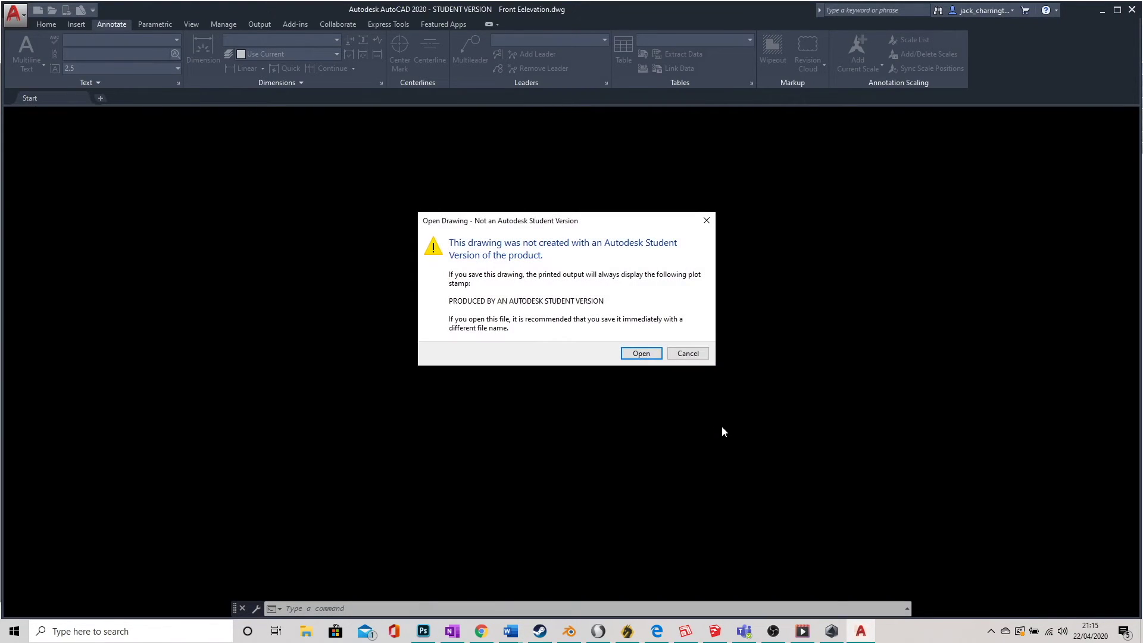
{"action": "left_click", "coordinate": [634, 353]}
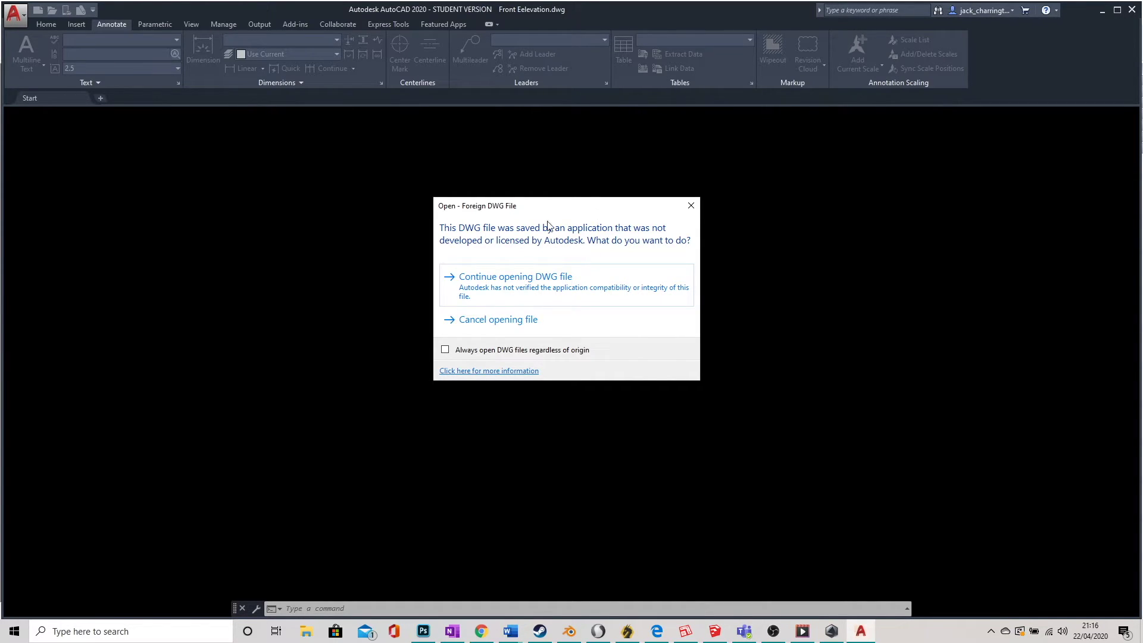
{"action": "left_click", "coordinate": [508, 291]}
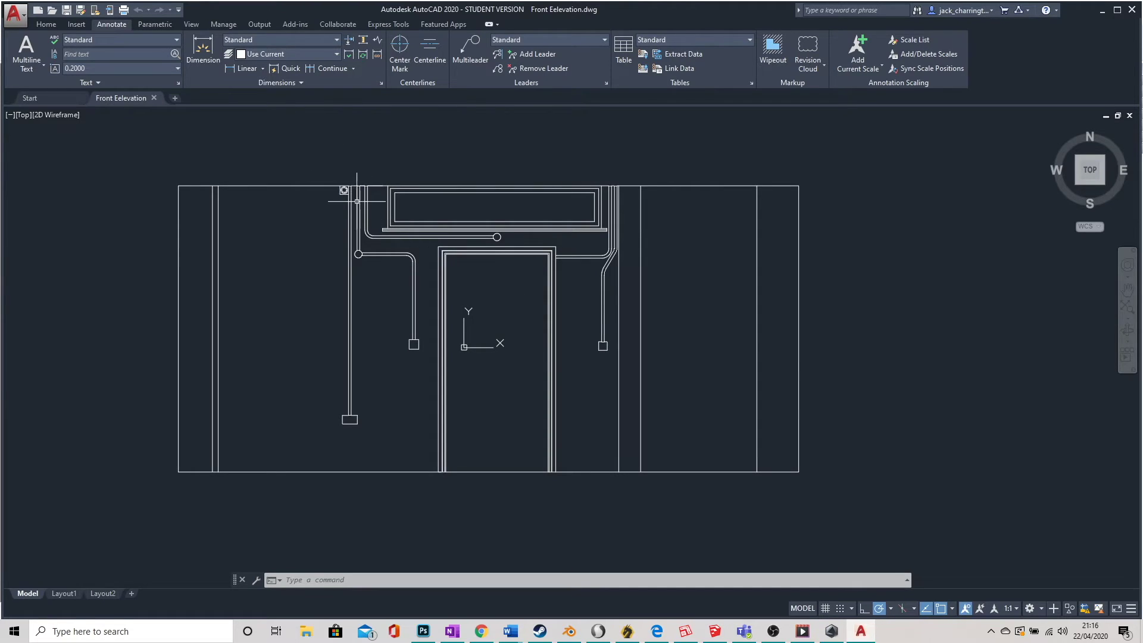
- Examine the imported linework of the circular fitting, the pipes and the window ledge, selecting one segment of the fitting's inner circle
{"action": "scroll", "coordinate": [343, 189], "scroll_direction": "up", "scroll_amount": 10}
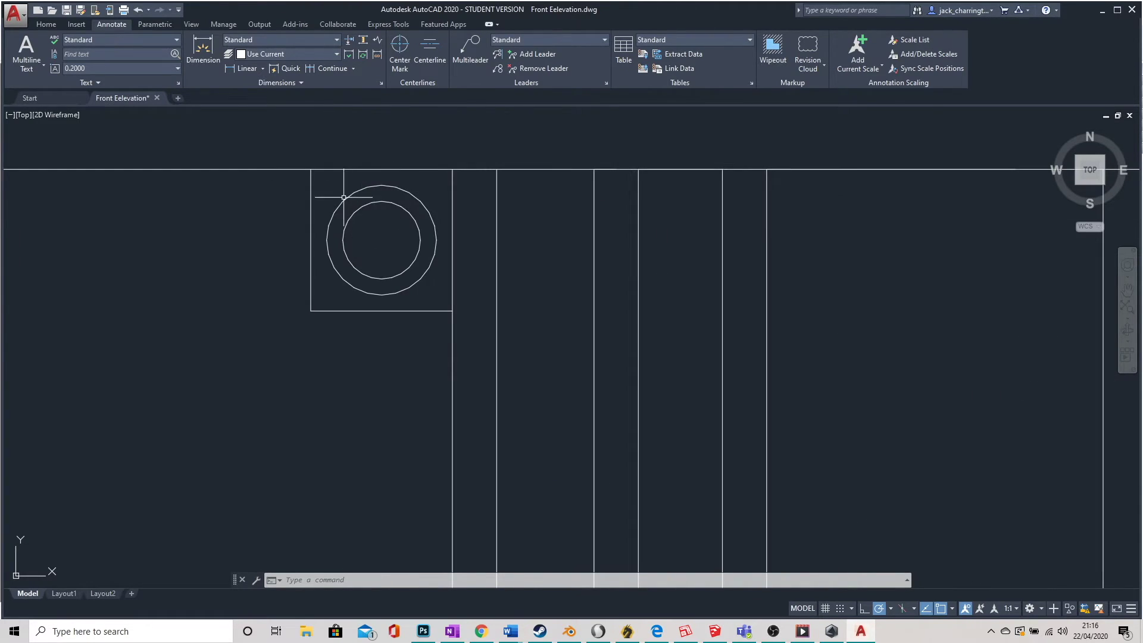
{"action": "left_click", "coordinate": [359, 209]}
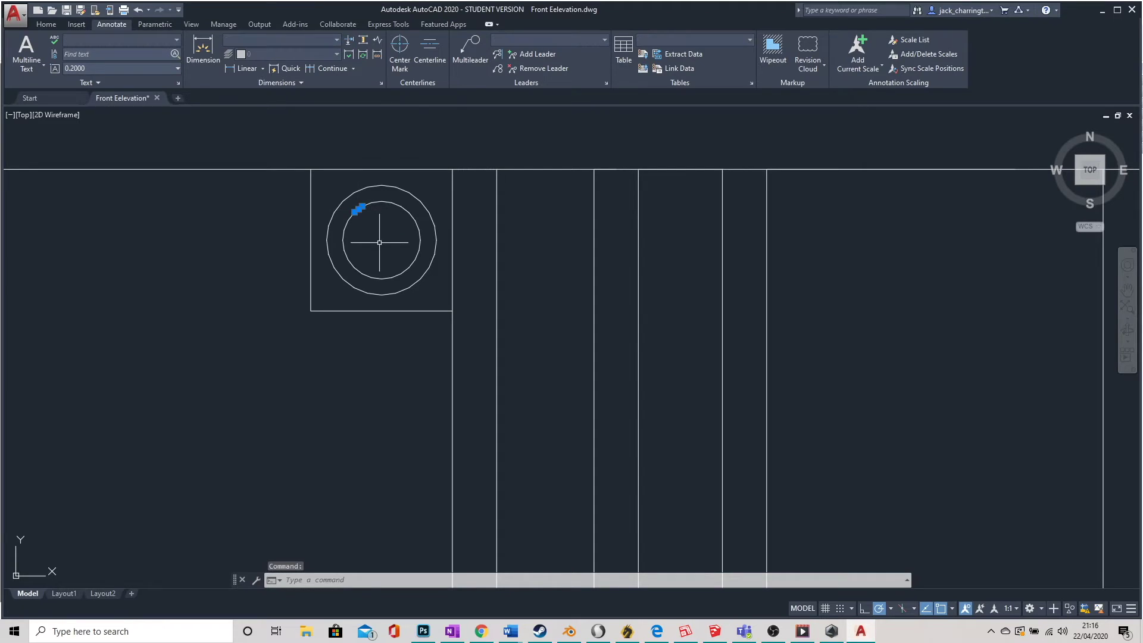
{"action": "scroll", "coordinate": [361, 228], "scroll_direction": "down", "scroll_amount": 2}
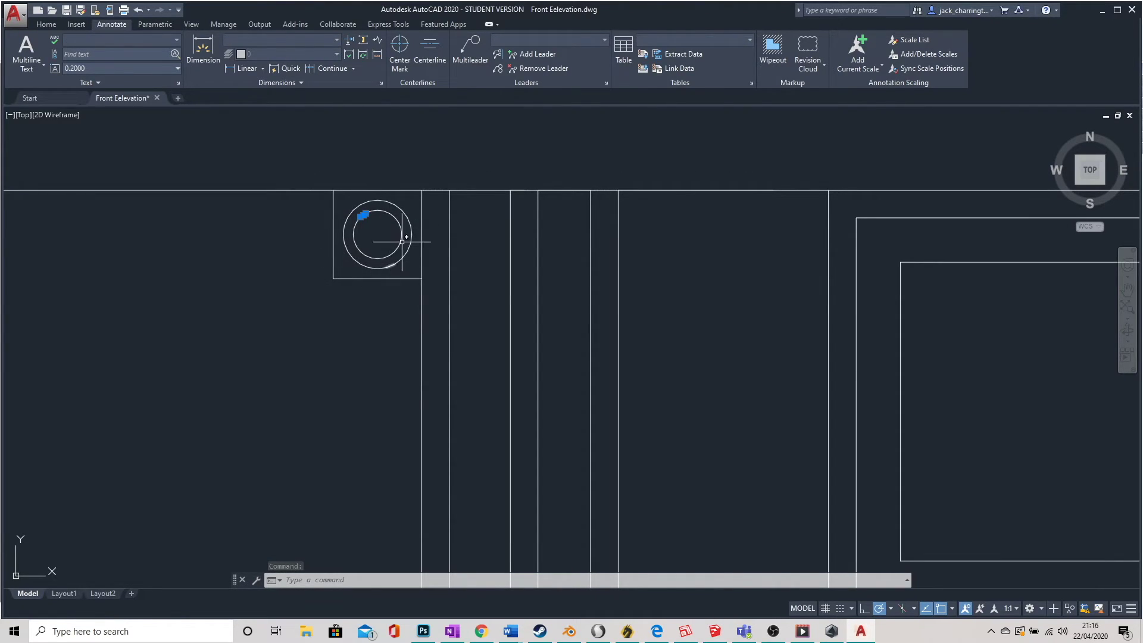
{"action": "scroll", "coordinate": [369, 224], "scroll_direction": "up", "scroll_amount": 3}
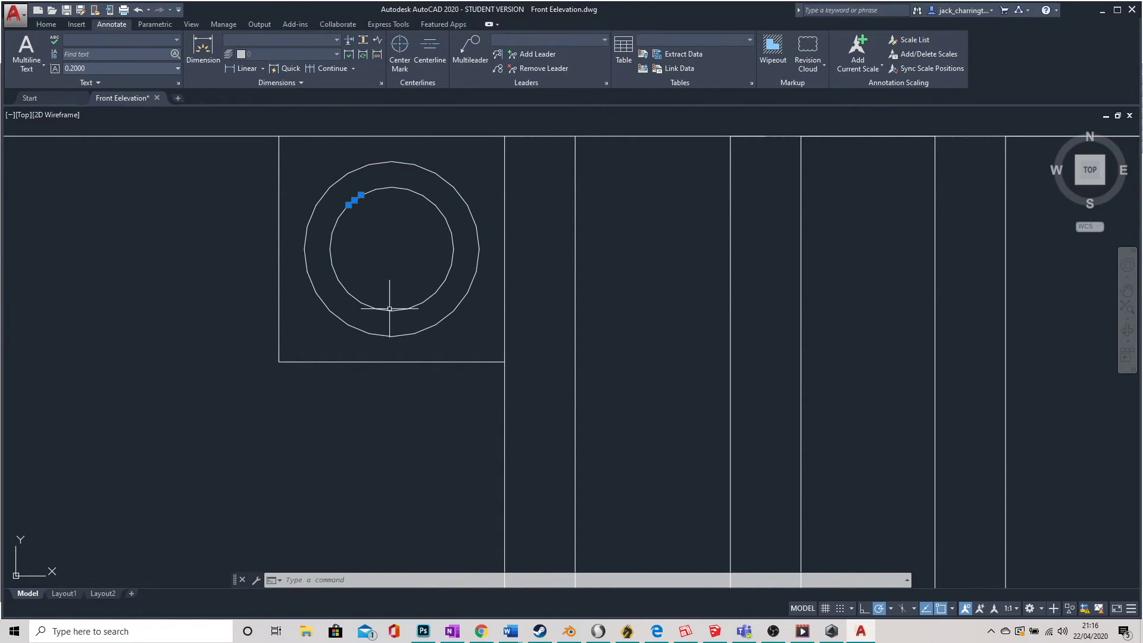
{"action": "left_click", "coordinate": [372, 115]}
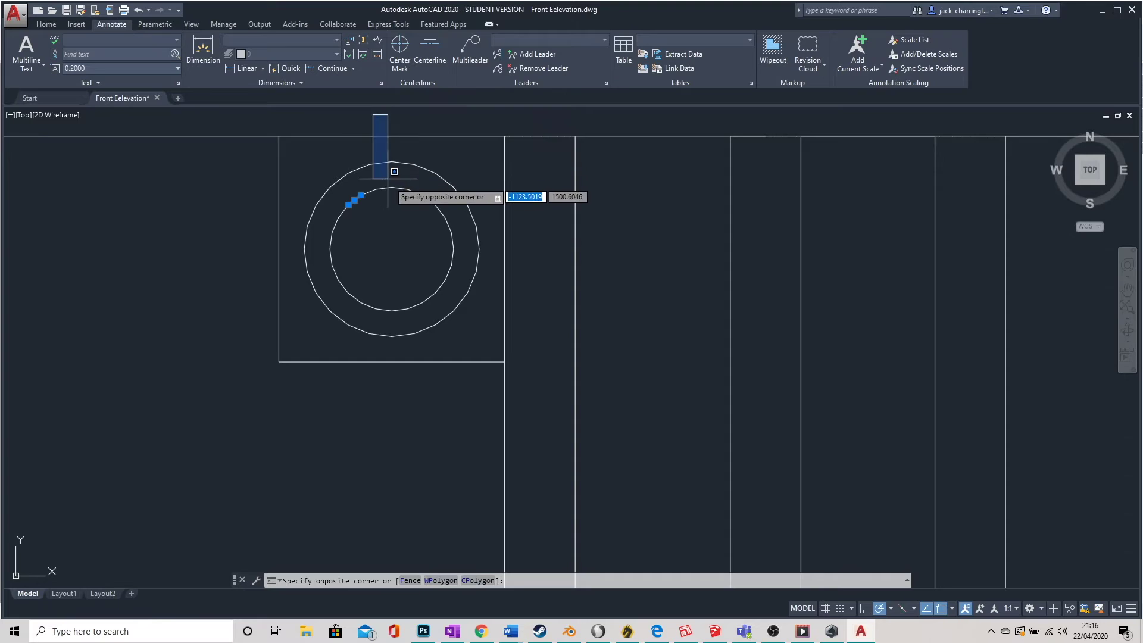
{"action": "key", "text": "Escape"}
{"action": "scroll", "coordinate": [354, 203], "scroll_direction": "down", "scroll_amount": 5}
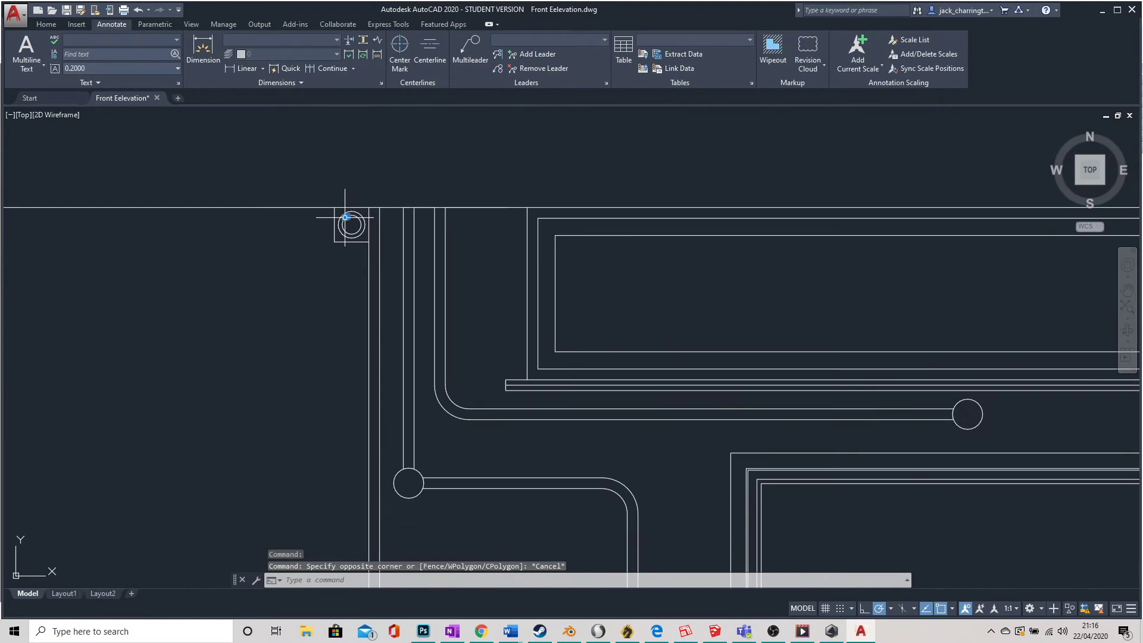
{"action": "mouse_move", "coordinate": [345, 219]}
{"action": "scroll", "coordinate": [512, 238], "scroll_direction": "up", "scroll_amount": 6}
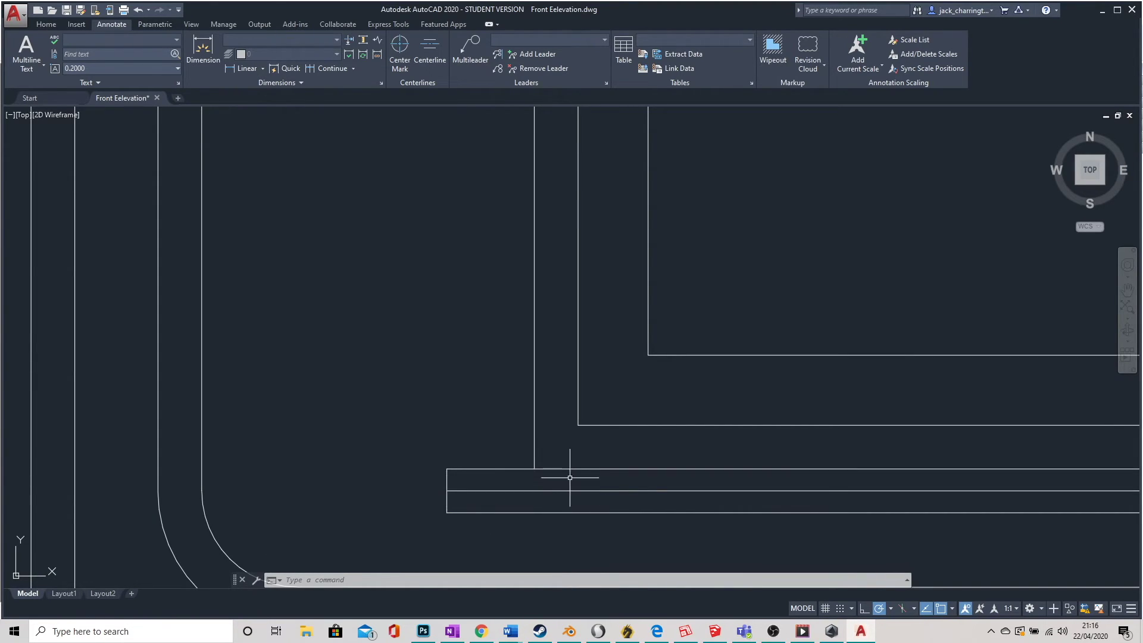
{"action": "scroll", "coordinate": [412, 343], "scroll_direction": "down", "scroll_amount": 5}
{"action": "scroll", "coordinate": [412, 343], "scroll_direction": "down", "scroll_amount": 5}
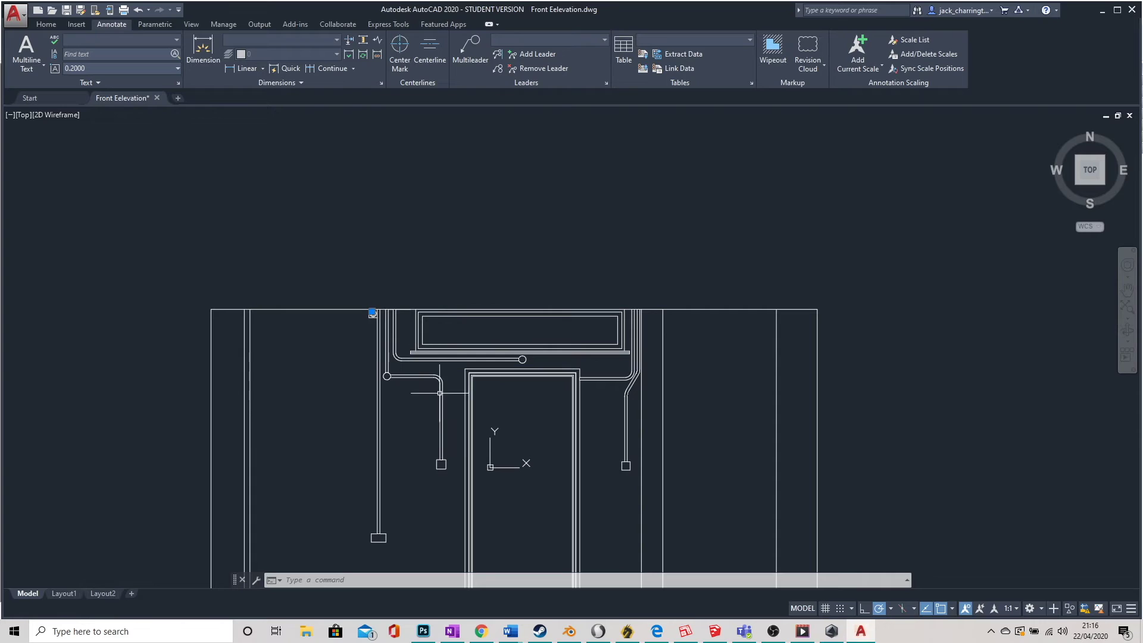
{"action": "scroll", "coordinate": [446, 439], "scroll_direction": "down", "scroll_amount": 3}
{"action": "scroll", "coordinate": [430, 492], "scroll_direction": "up", "scroll_amount": 3}
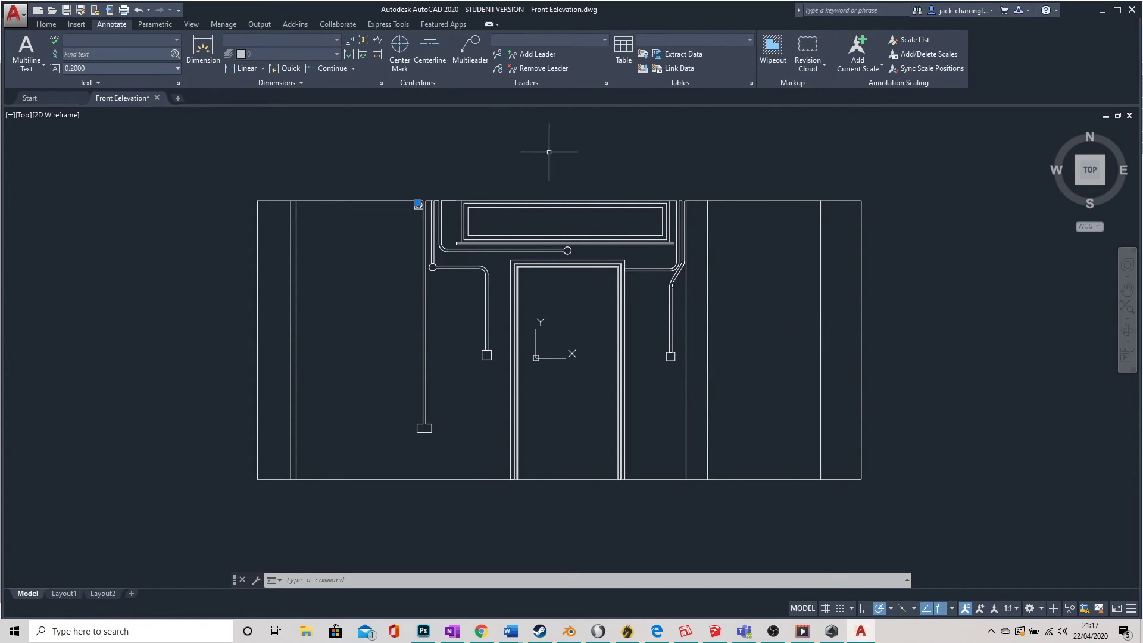
- Select all of the elevation's linework with a crossing window around the whole drawing
{"action": "left_click", "coordinate": [963, 159]}
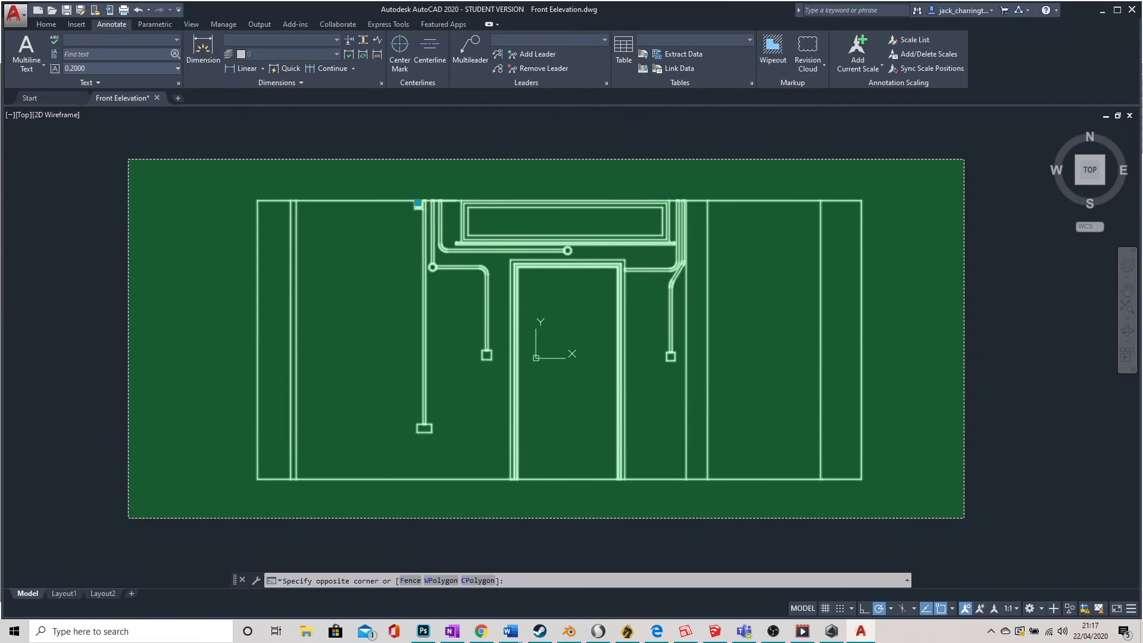
{"action": "left_click", "coordinate": [127, 519]}
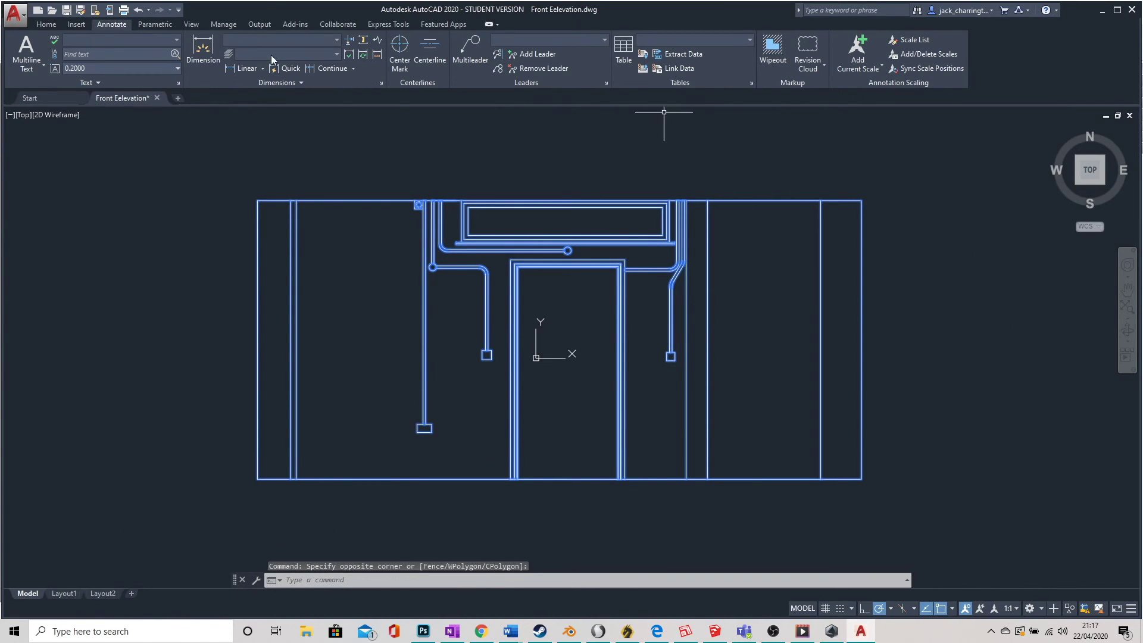